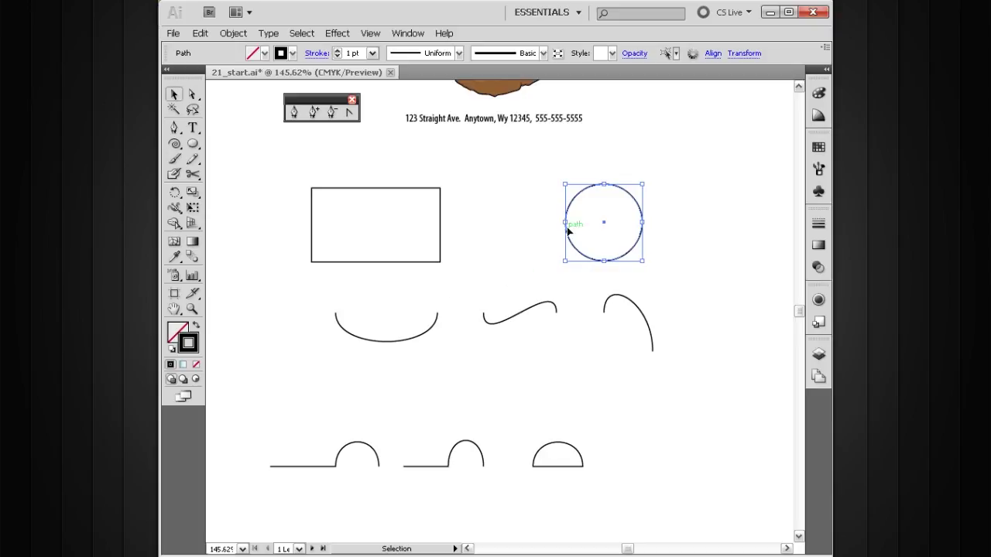
Step: Select the circle's left anchor point with the Direct Selection tool to inspect its direction handles
{"action": "key", "text": "a"}
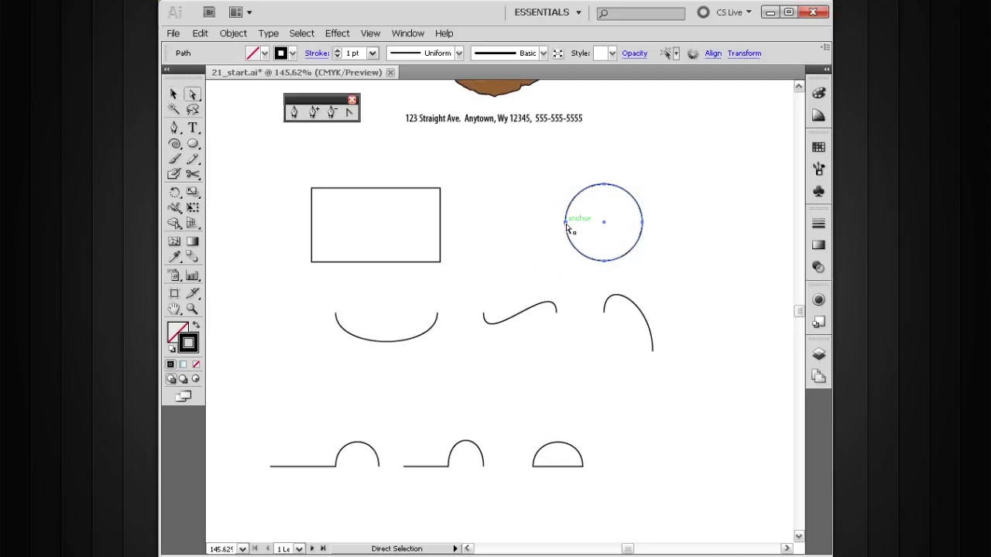
{"action": "left_click", "coordinate": [565, 223]}
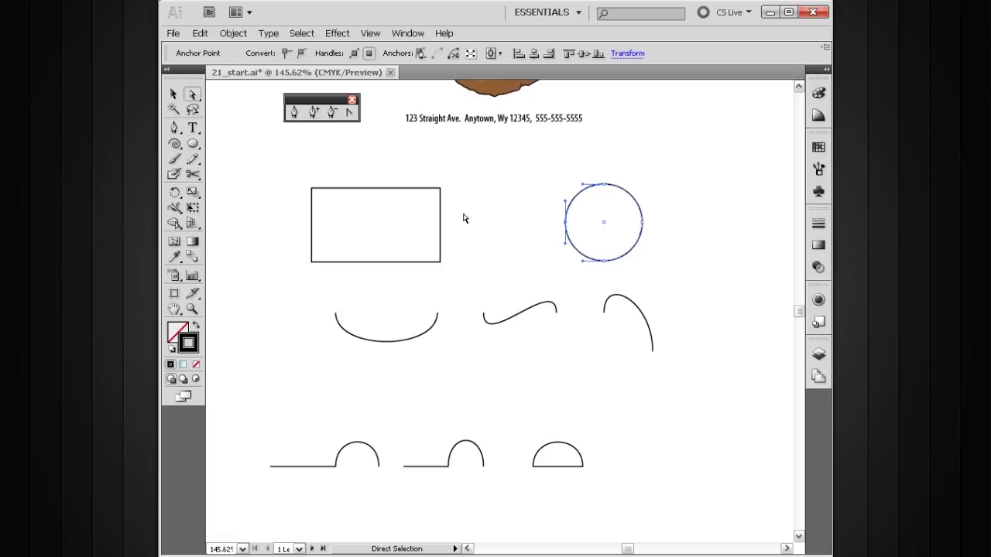
Step: Try converting the rectangle's upper-right corner point to a smooth point, and undo the conversion
{"action": "left_click", "coordinate": [439, 188]}
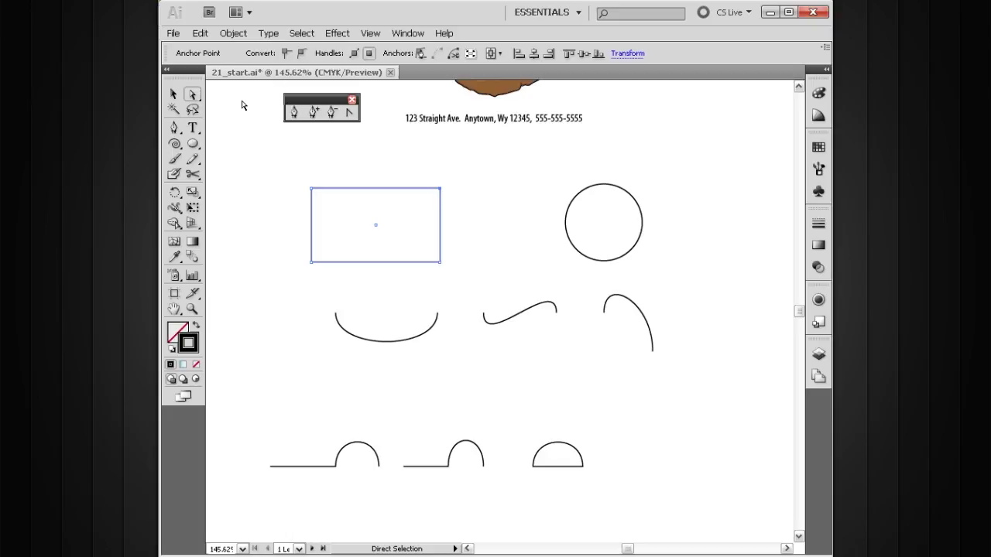
{"action": "left_click", "coordinate": [300, 52]}
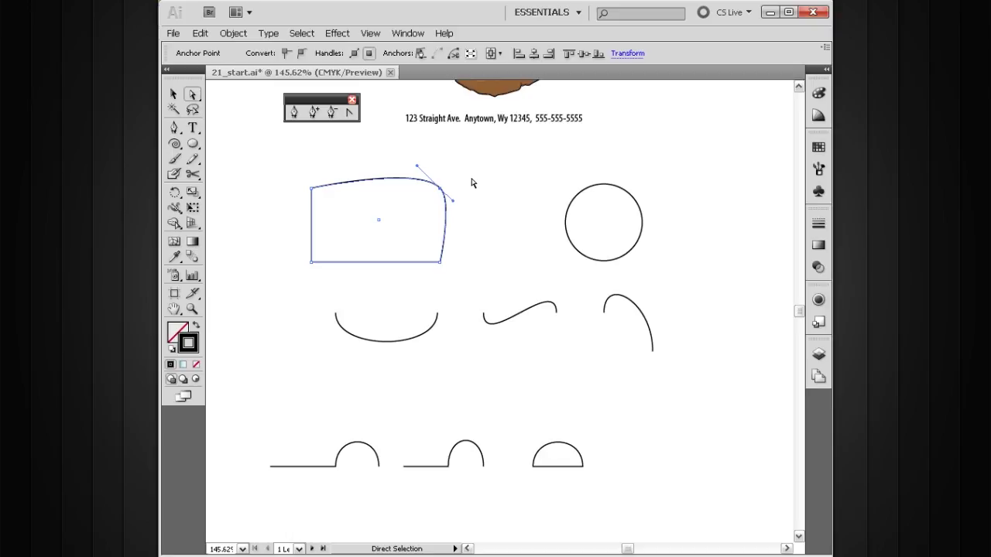
{"action": "key", "text": "ctrl+z"}
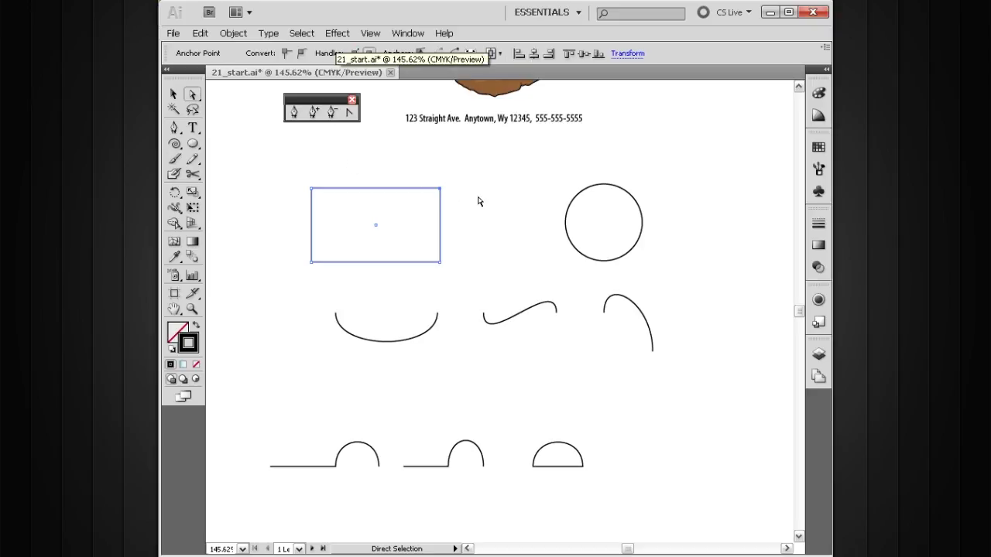
Step: Select several of the circle's anchor points, turn on showing handles for multiple selected anchors, and deselect the circle
{"action": "left_click", "coordinate": [533, 218]}
{"action": "left_click_drag", "start_coordinate": [594, 216], "coordinate": [491, 210]}
{"action": "left_click_drag", "start_coordinate": [535, 159], "coordinate": [494, 189]}
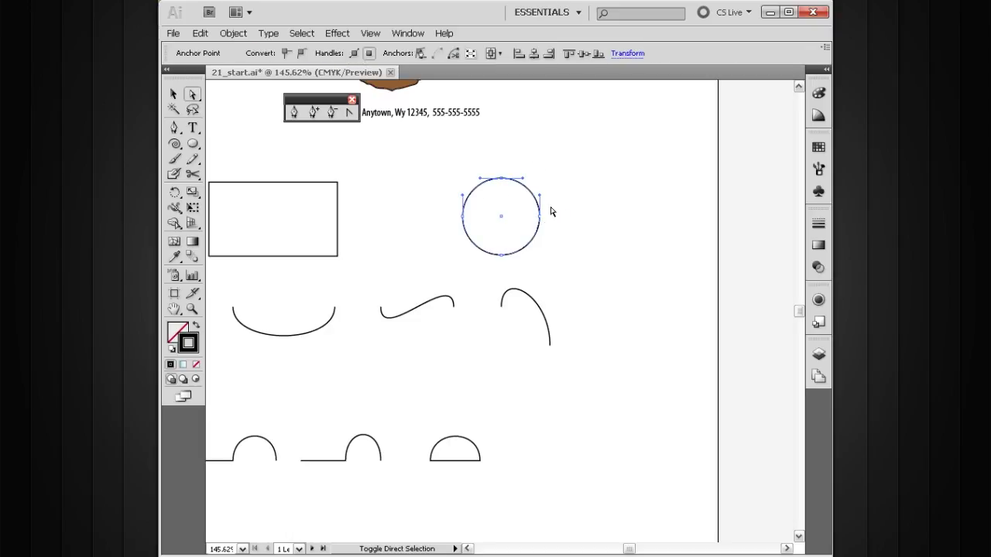
{"action": "left_click_drag", "start_coordinate": [562, 201], "coordinate": [533, 233], "text": "shift"}
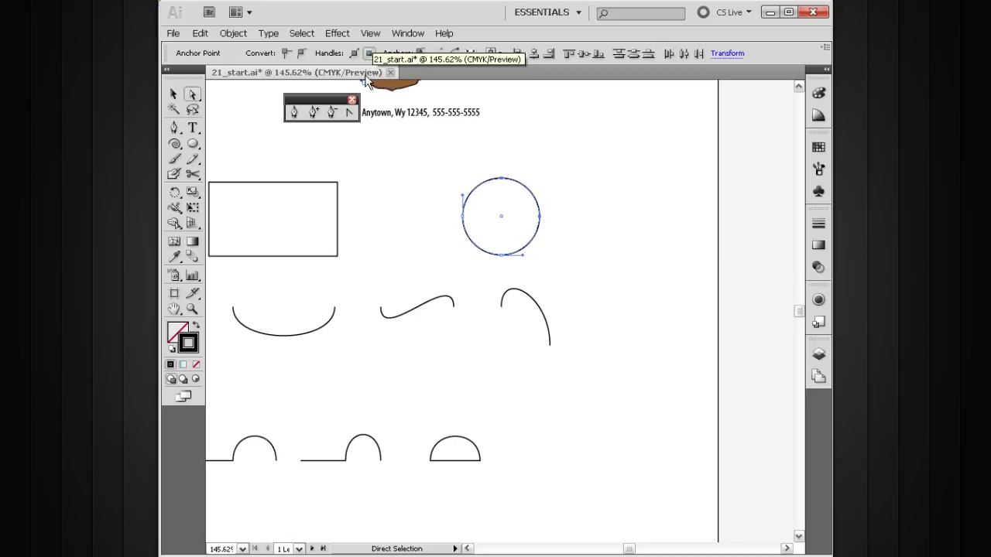
{"action": "left_click", "coordinate": [352, 53]}
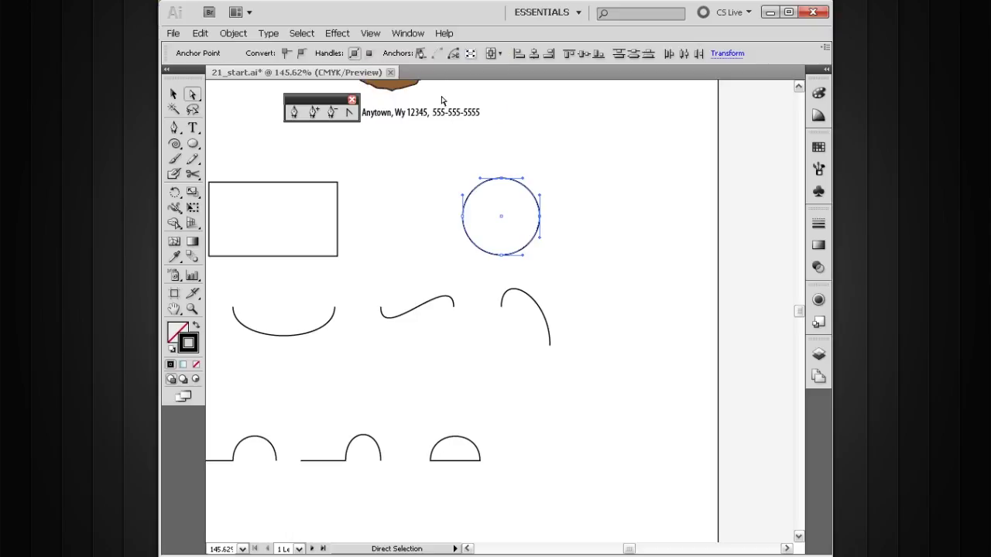
{"action": "left_click", "coordinate": [561, 194]}
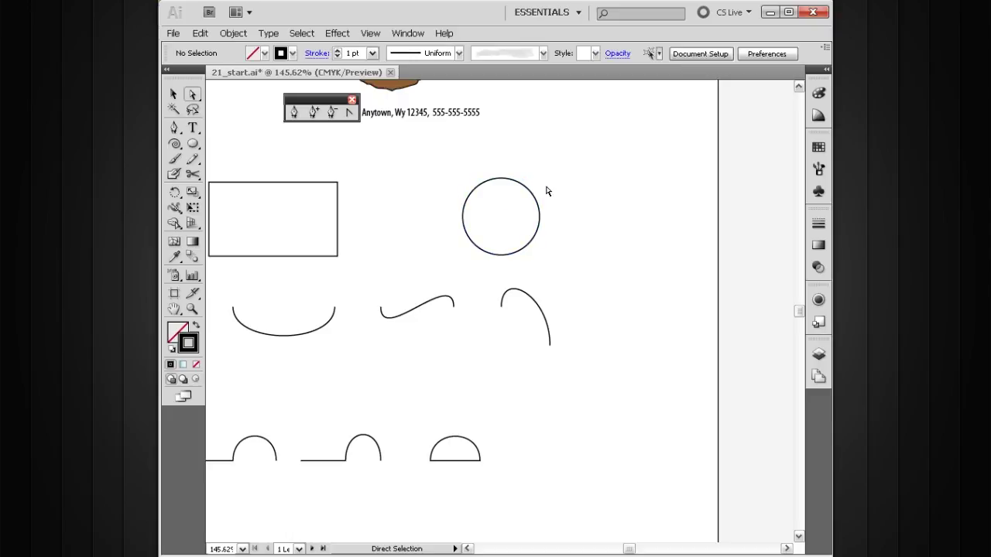
Step: Select the rectangle and add an anchor point at the middle of its top edge with the Pen tool
{"action": "key", "text": "p"}
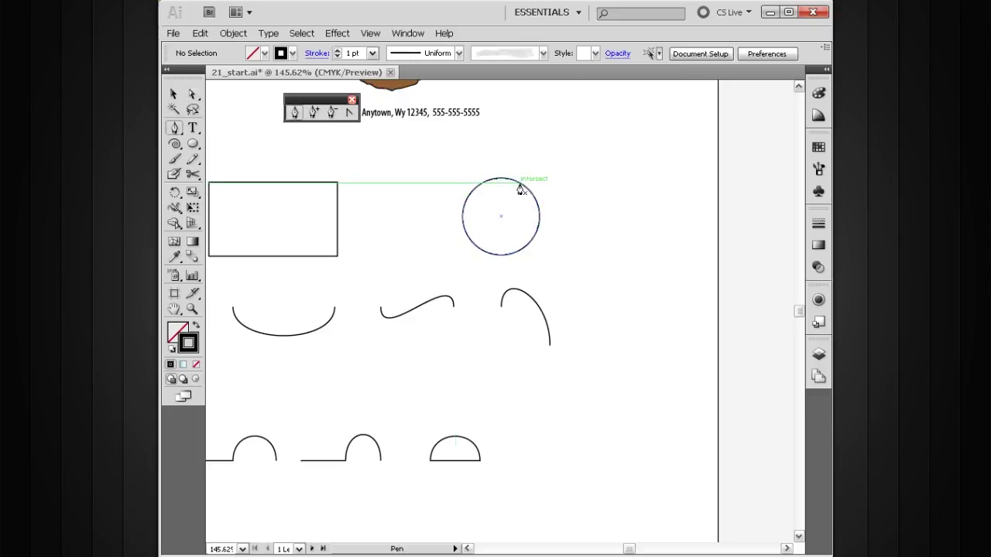
{"action": "left_click_drag", "start_coordinate": [377, 226], "coordinate": [439, 234]}
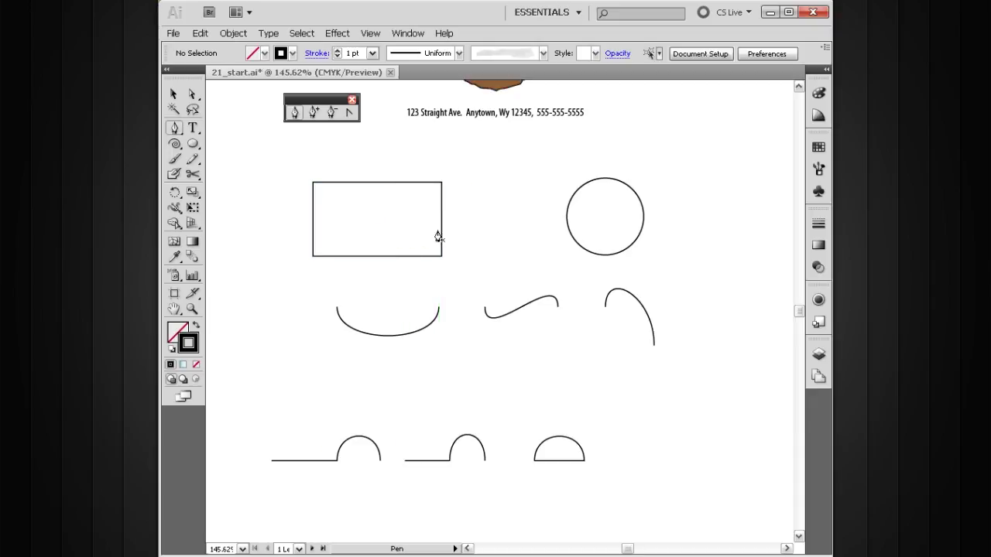
{"action": "left_click_drag", "start_coordinate": [471, 163], "coordinate": [303, 258]}
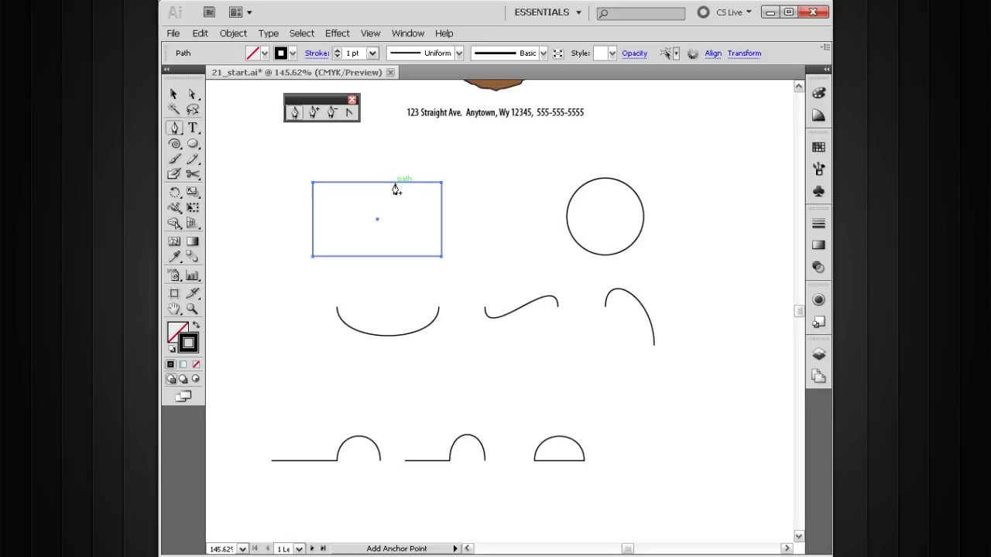
{"action": "mouse_move", "coordinate": [326, 101]}
{"action": "left_mouse_down"}
{"action": "mouse_move", "coordinate": [334, 99]}
{"action": "mouse_move", "coordinate": [318, 97]}
{"action": "left_mouse_up"}
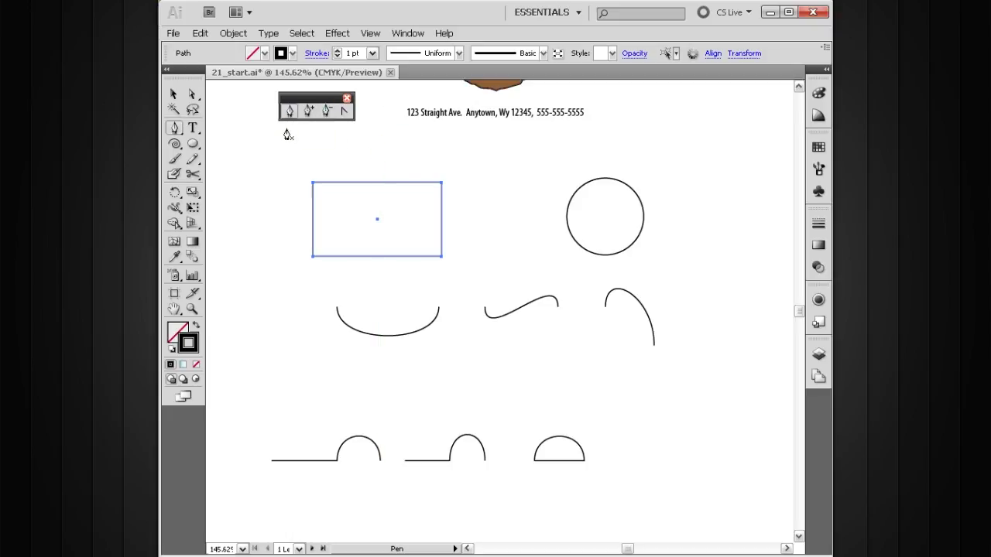
{"action": "left_click", "coordinate": [378, 183]}
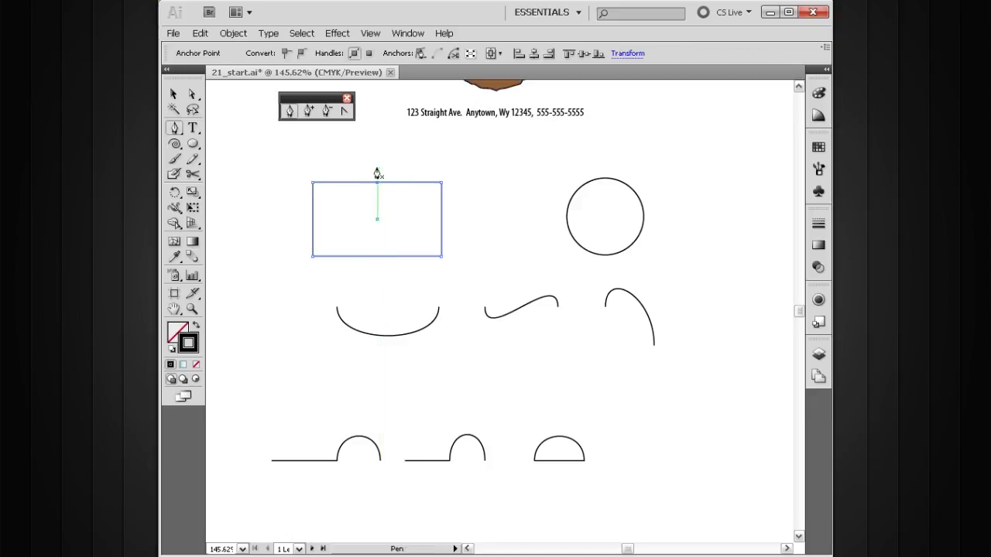
Step: Try pulling the new top-edge anchor point up into a roof-like peak, and restore the flat edge
{"action": "key", "text": "ctrl"}
{"action": "left_click_drag", "start_coordinate": [377, 183], "coordinate": [381, 146]}
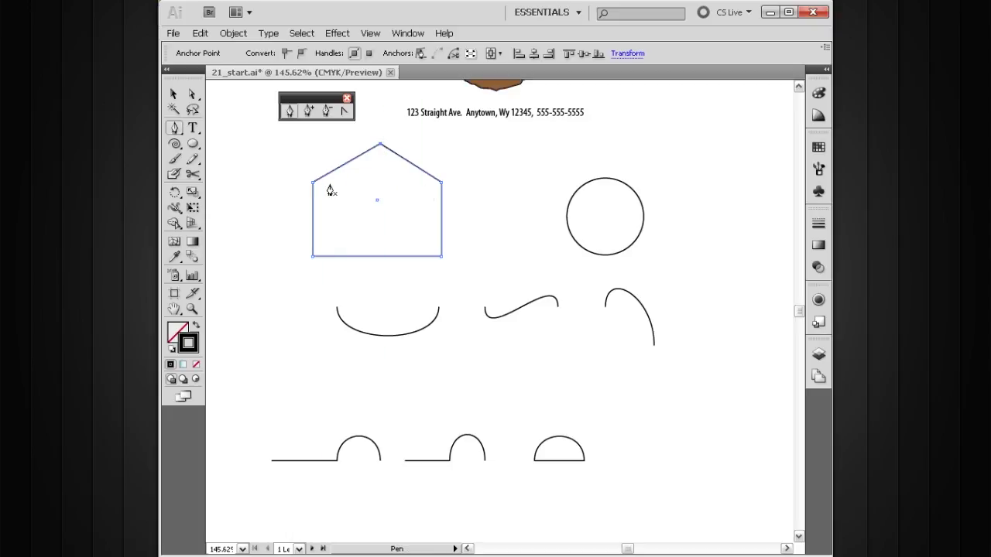
{"action": "left_click", "coordinate": [380, 144]}
Step: Select the whole rectangle and delete its upper-right corner anchor point with the Pen tool
{"action": "left_click_drag", "start_coordinate": [469, 152], "coordinate": [282, 282]}
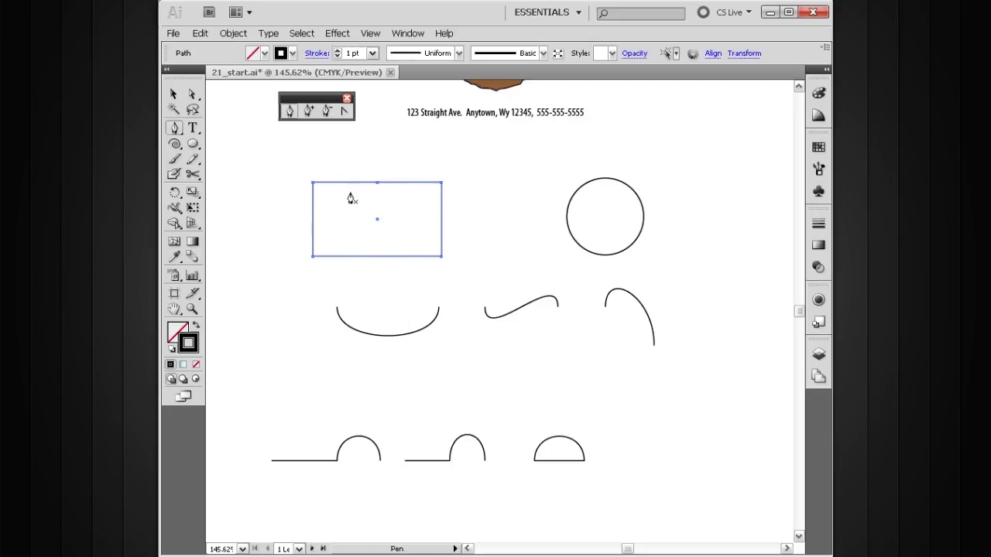
{"action": "left_click", "coordinate": [440, 187]}
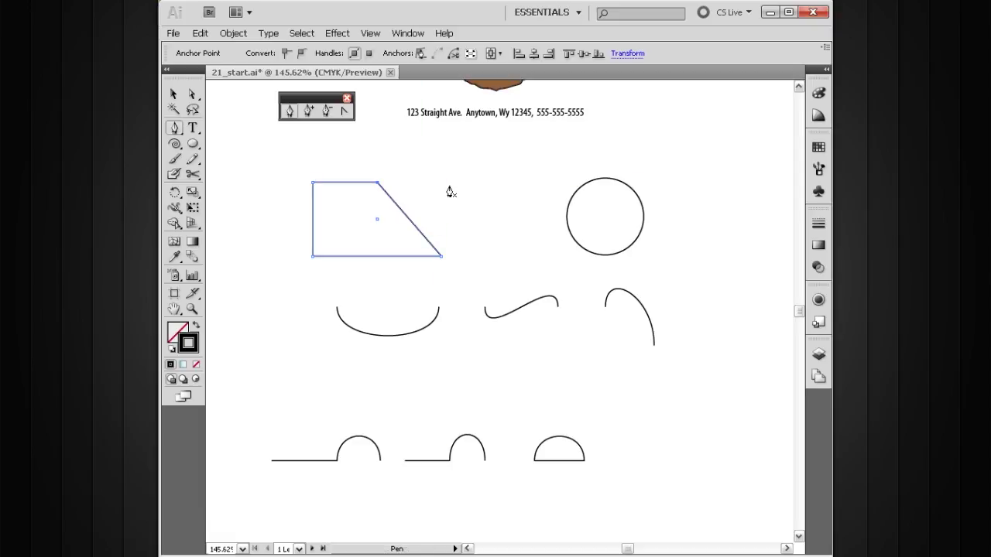
Step: Select the whole circle, try adding an anchor point on its upper-right arc, and remove that point again
{"action": "left_click_drag", "start_coordinate": [531, 202], "coordinate": [453, 199]}
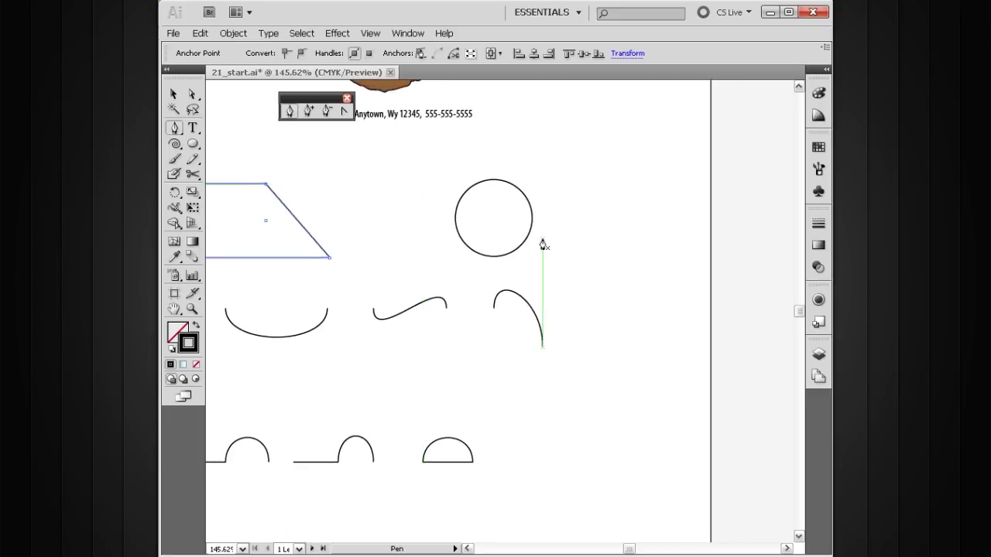
{"action": "left_click_drag", "start_coordinate": [561, 144], "coordinate": [432, 263]}
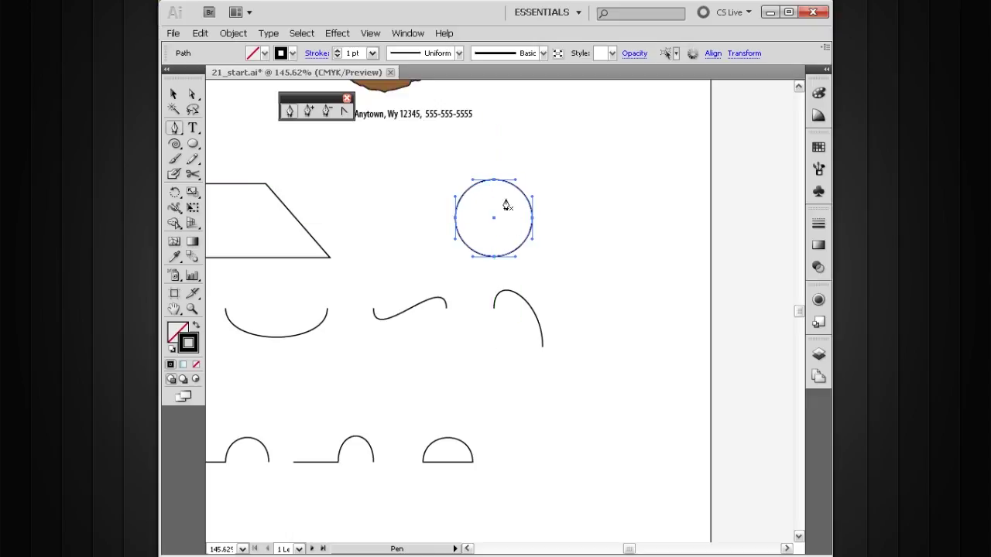
{"action": "key", "text": "ctrl+space"}
{"action": "left_click_drag", "start_coordinate": [536, 161], "coordinate": [436, 272]}
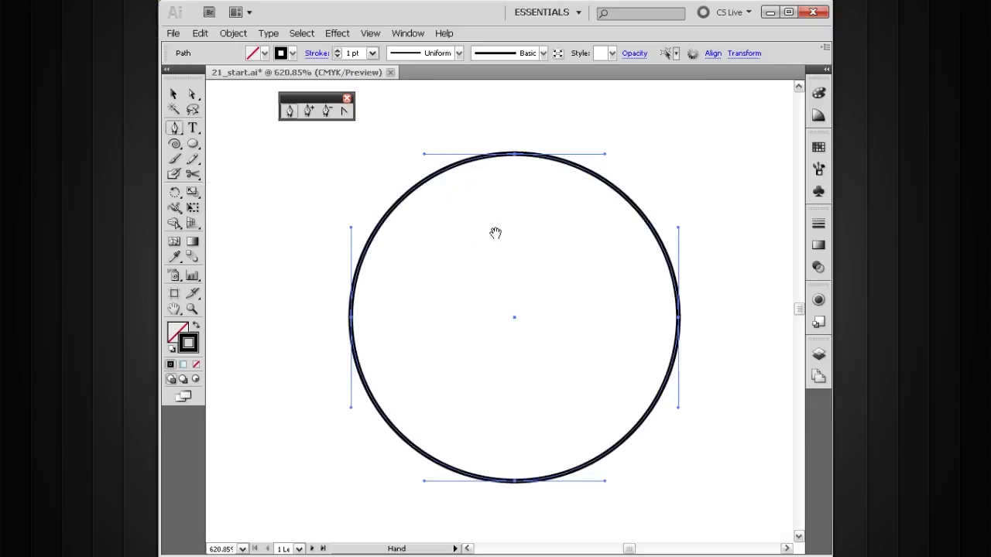
{"action": "left_click_drag", "start_coordinate": [508, 222], "coordinate": [499, 222]}
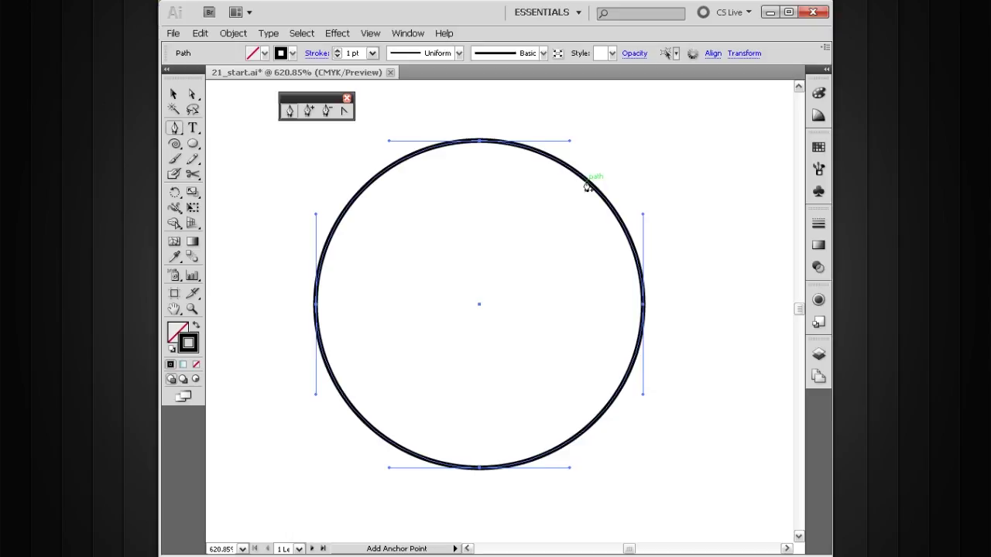
{"action": "left_click", "coordinate": [589, 185]}
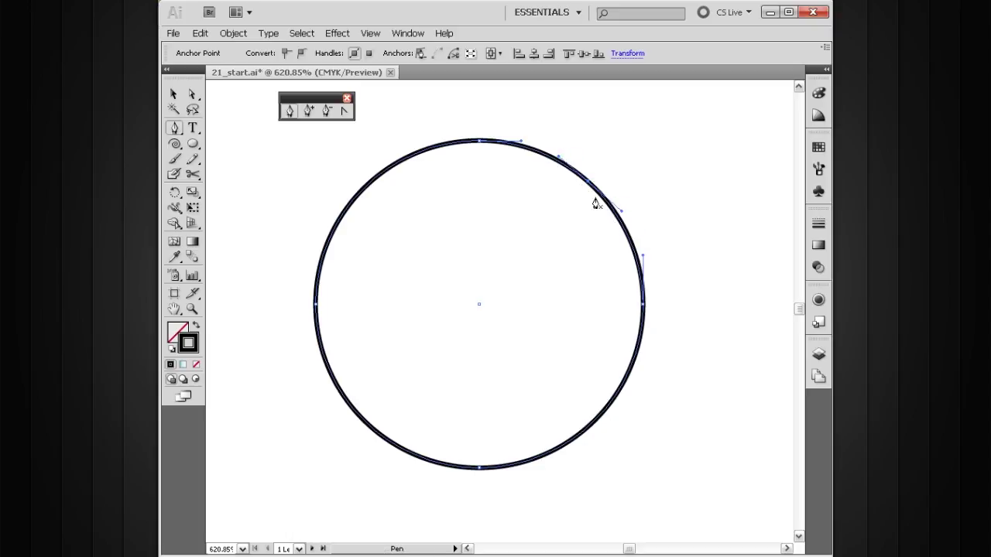
{"action": "left_click", "coordinate": [618, 213]}
{"action": "key", "text": "ctrl+a"}
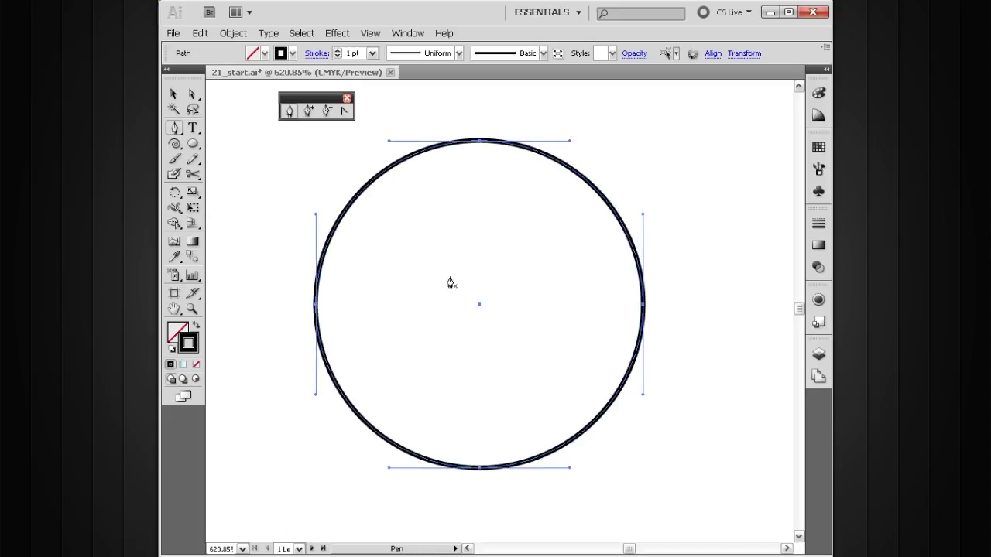
Step: Try removing the circle's top anchor point with the Pen tool, undo the removal, and deselect the circle
{"action": "left_click", "coordinate": [480, 145]}
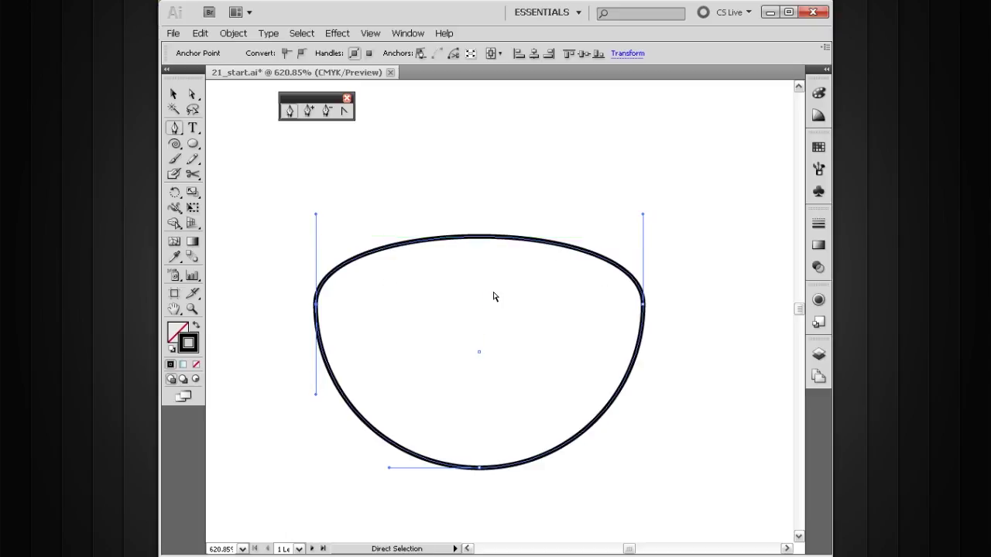
{"action": "key", "text": "ctrl+z"}
{"action": "key", "text": "ctrl"}
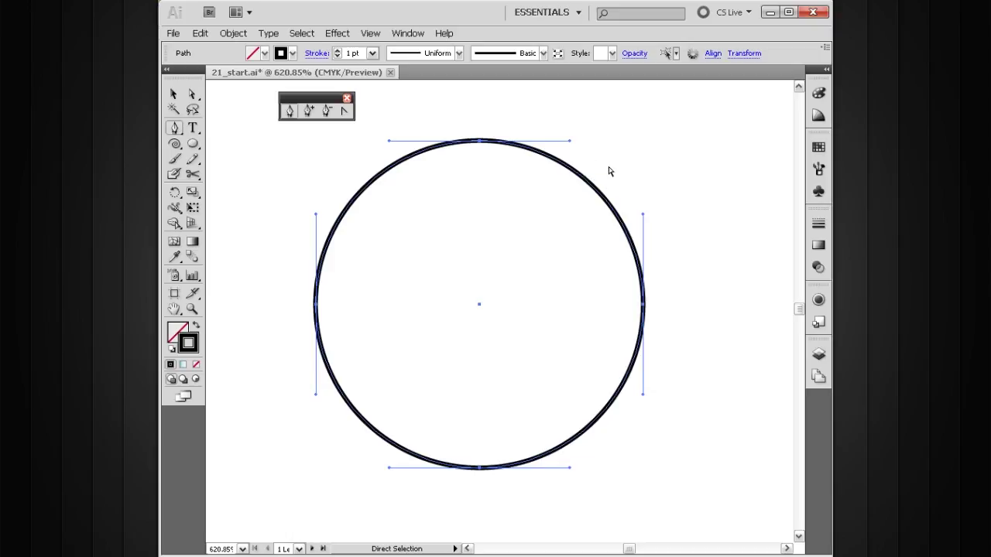
{"action": "left_click", "coordinate": [608, 168], "text": "ctrl"}
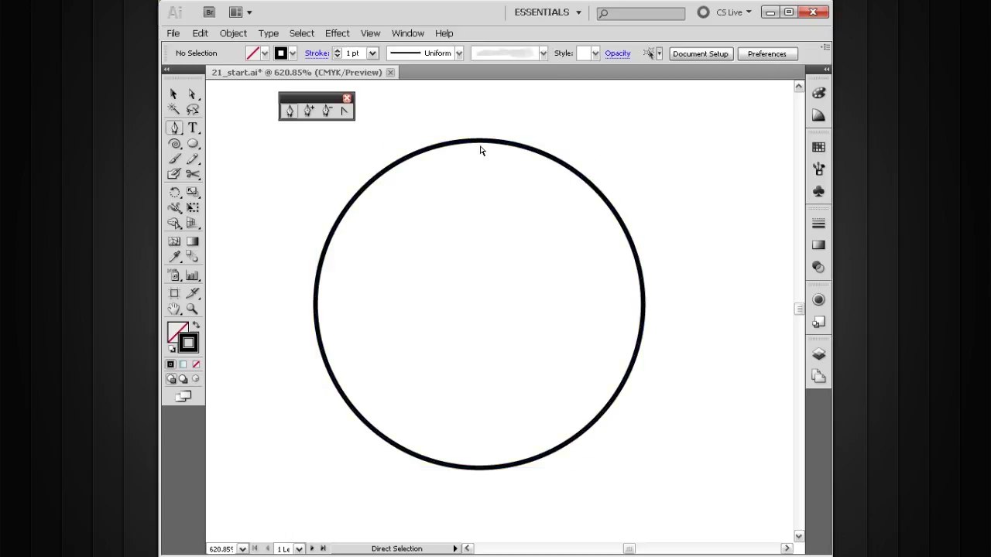
Step: Try deleting the circle's upper-right segment and closing the gap between its open endpoints
{"action": "left_click", "coordinate": [601, 195], "text": "ctrl"}
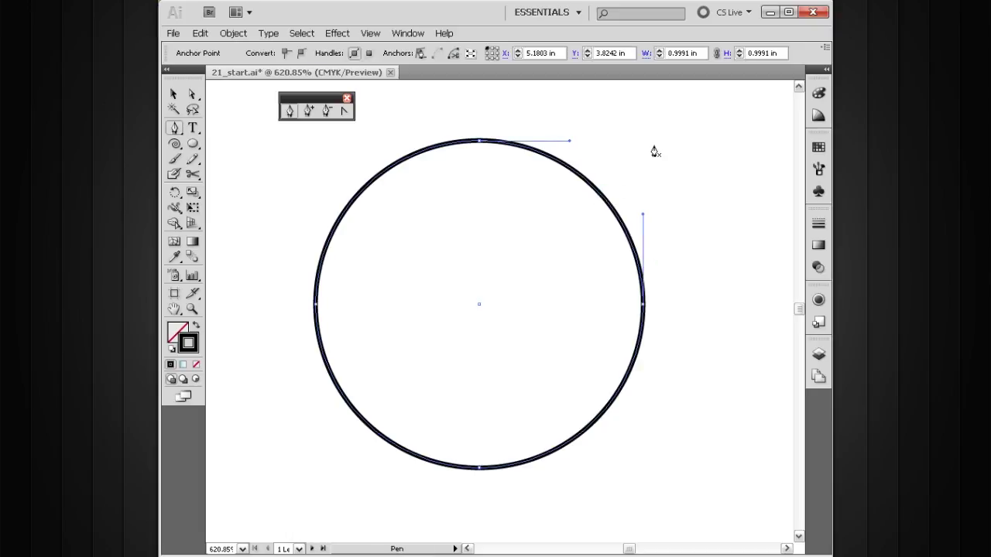
{"action": "key", "text": "Delete"}
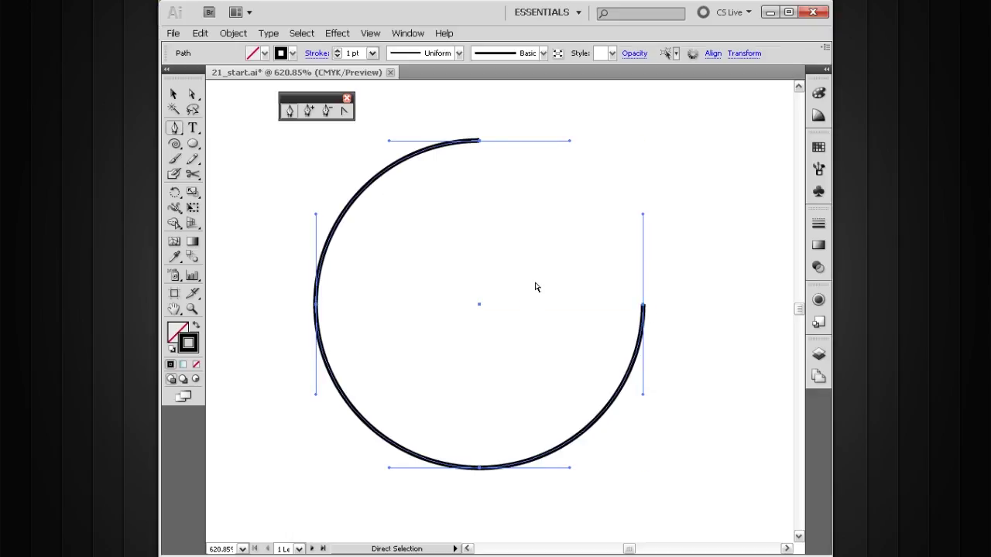
{"action": "key", "text": "ctrl+j"}
Step: Select only the circle's top anchor point and delete it together with its two adjoining segments
{"action": "left_click", "coordinate": [496, 129], "text": "ctrl"}
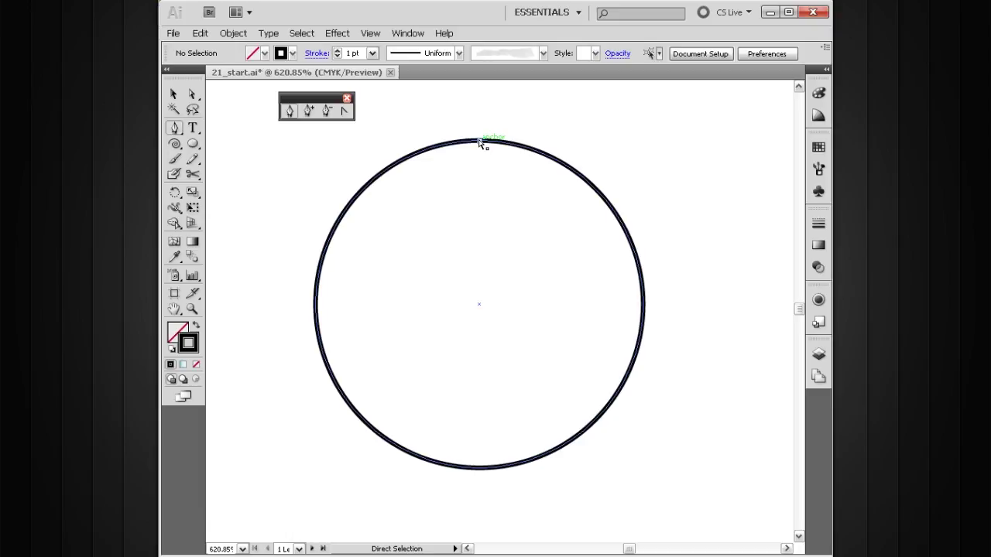
{"action": "left_click", "coordinate": [480, 141], "text": "ctrl"}
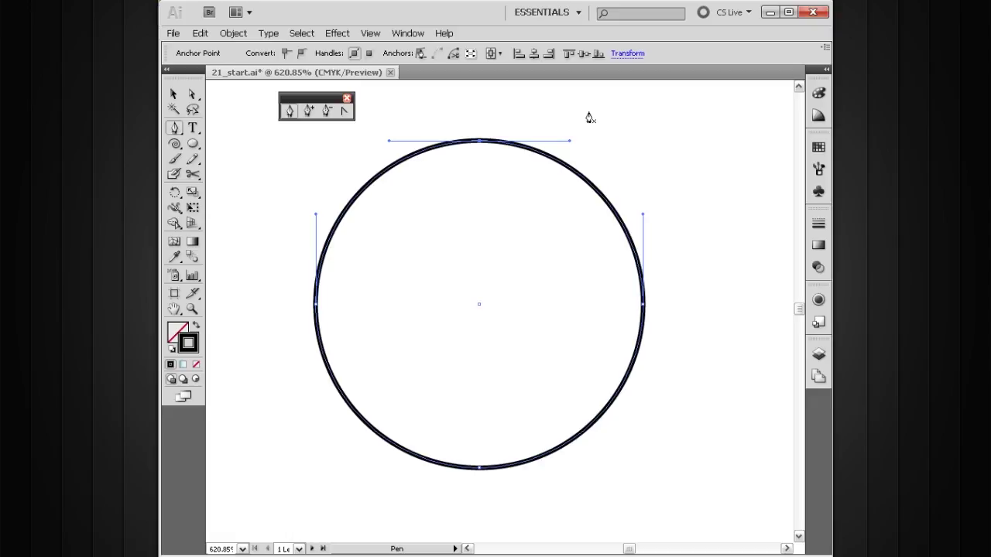
{"action": "key", "text": "Delete"}
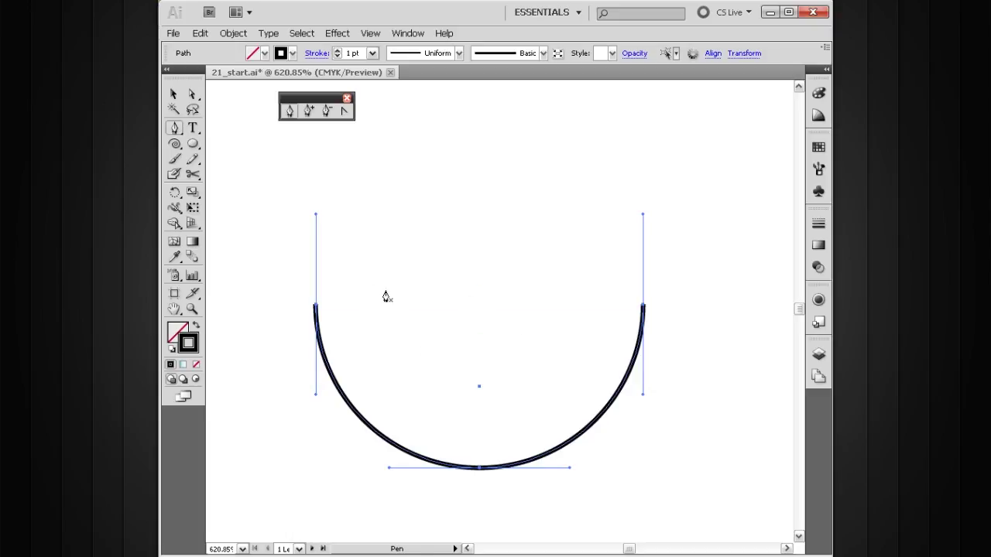
Step: Join the two open endpoints of the remaining half circle with a straight segment, and deselect the shape
{"action": "left_click_drag", "start_coordinate": [278, 256], "coordinate": [669, 326]}
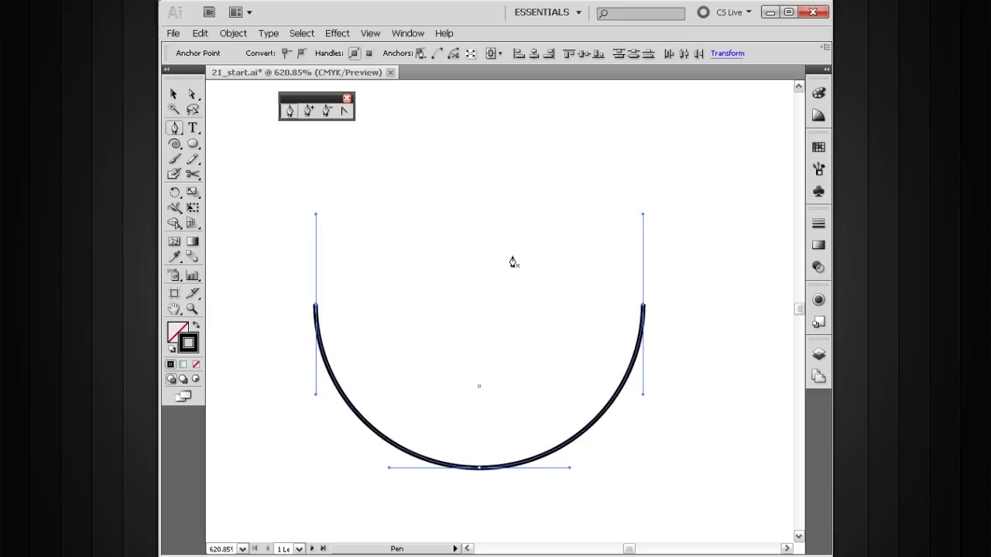
{"action": "key", "text": "ctrl+j"}
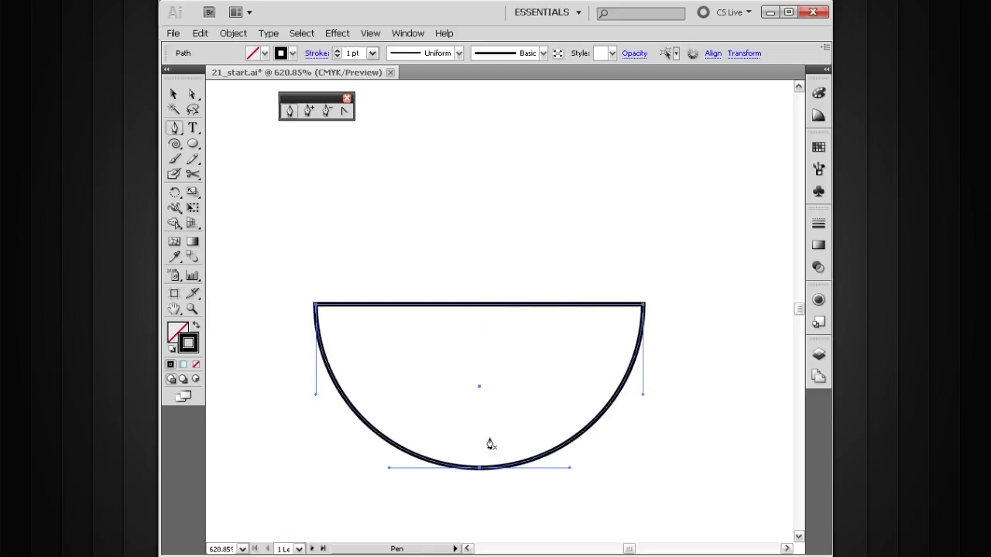
{"action": "left_click", "coordinate": [542, 318], "text": "ctrl+alt"}
{"action": "left_click_drag", "start_coordinate": [515, 305], "coordinate": [556, 338]}
{"action": "left_click", "coordinate": [575, 267], "text": "ctrl"}
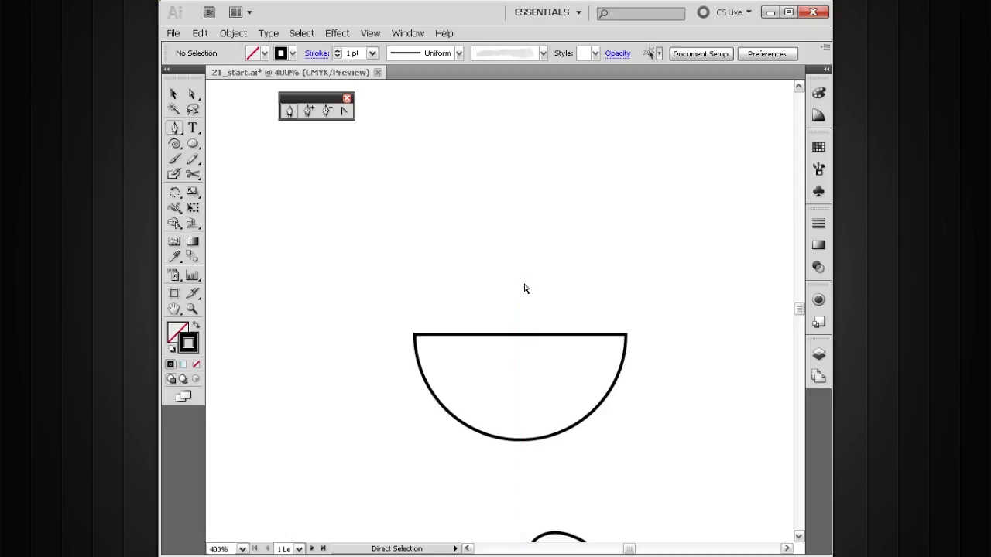
Step: Undo the endpoint join and the deletion of the circle's top anchor point
{"action": "key", "text": "ctrl+z"}
{"action": "key", "text": "ctrl+z"}
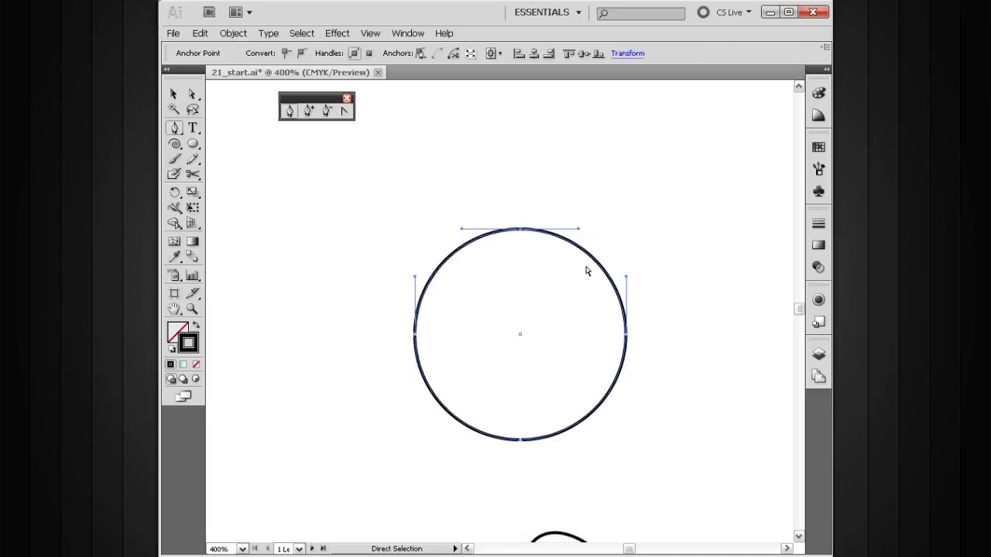
Step: Cut the circle's path at its right and left anchor points with the Scissors tool
{"action": "left_click", "coordinate": [628, 240], "text": "ctrl"}
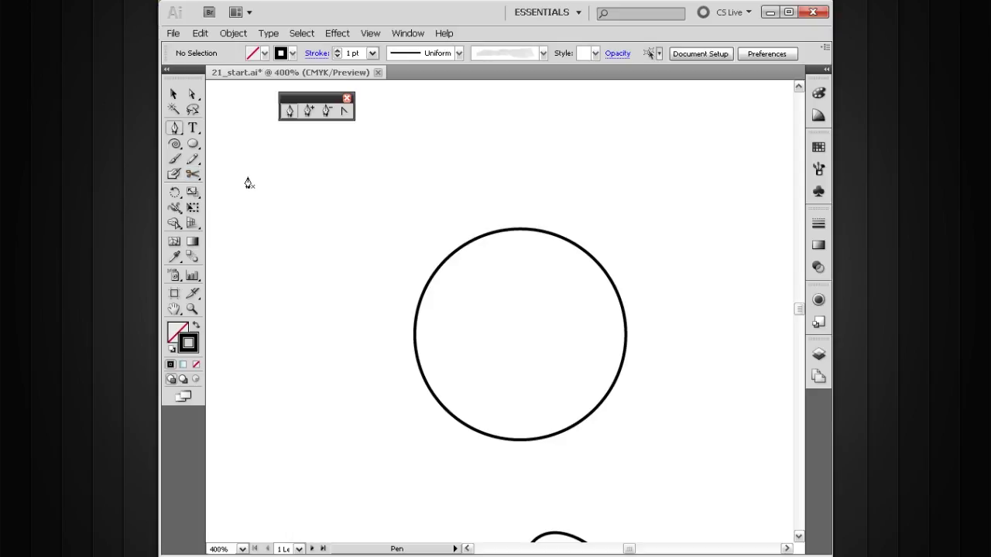
{"action": "left_click", "coordinate": [192, 172]}
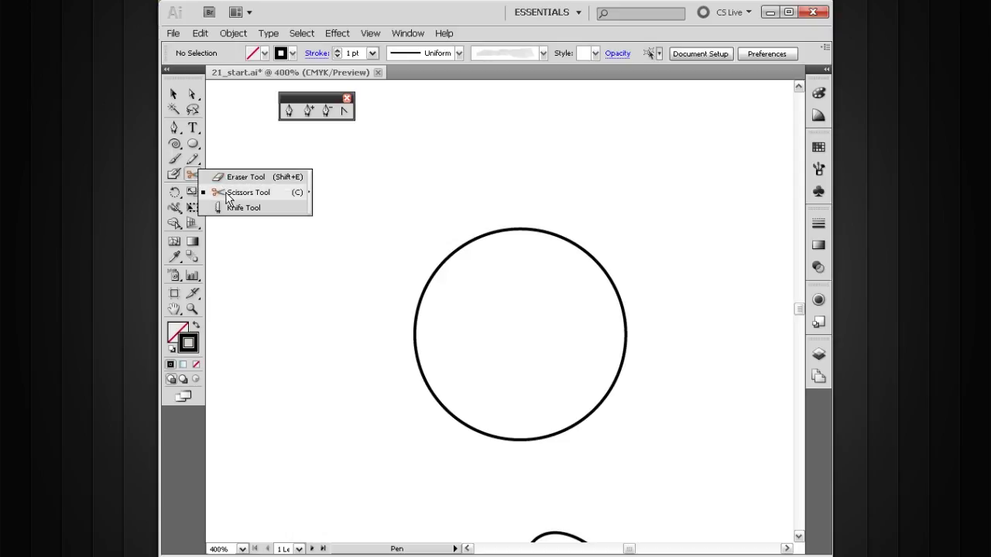
{"action": "left_click", "coordinate": [234, 193]}
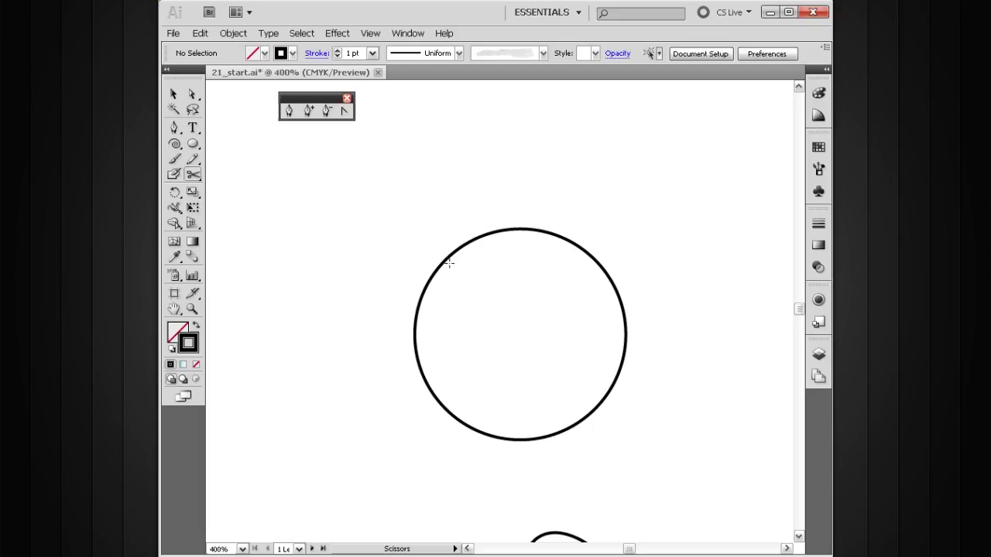
{"action": "left_click_drag", "start_coordinate": [680, 168], "coordinate": [369, 468]}
{"action": "left_click_drag", "start_coordinate": [547, 303], "coordinate": [492, 273]}
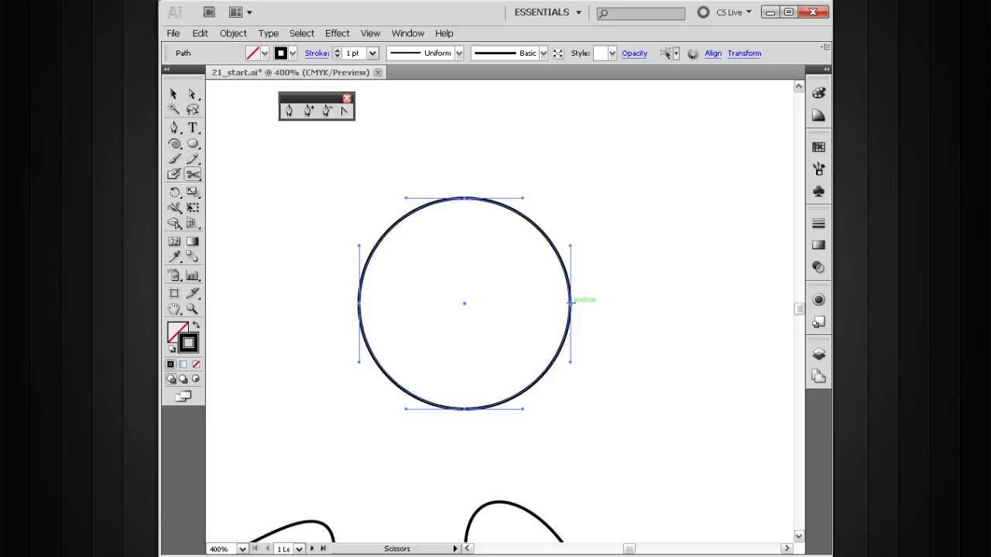
{"action": "left_click", "coordinate": [570, 303]}
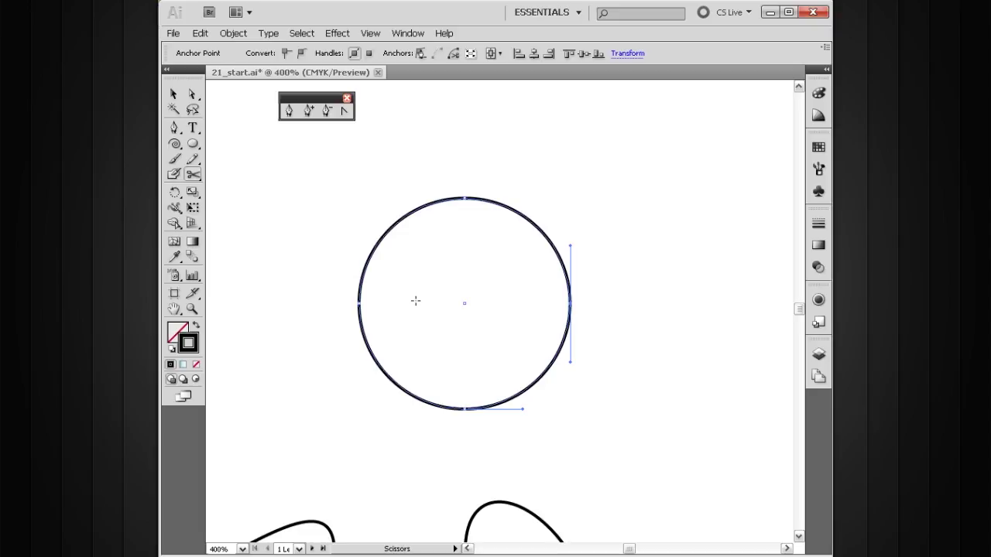
{"action": "left_click", "coordinate": [358, 304]}
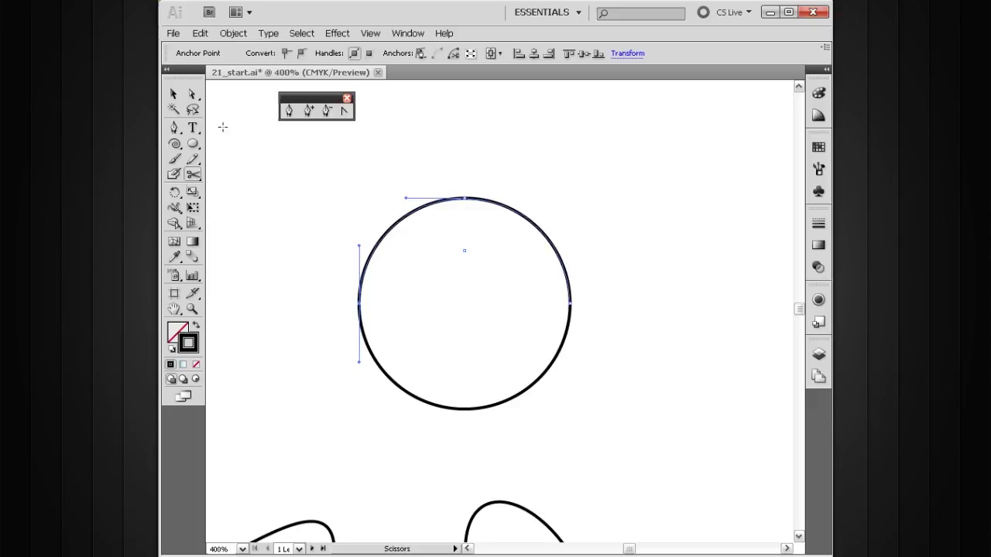
Step: Separate the two cut halves, moving the upper half circle up and the lower one down
{"action": "left_click", "coordinate": [173, 94]}
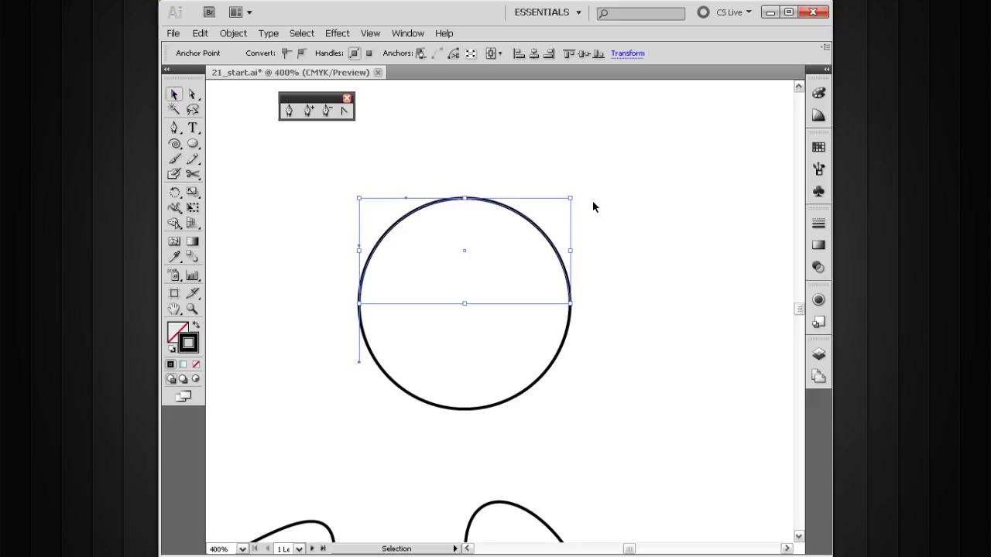
{"action": "left_click", "coordinate": [612, 229]}
{"action": "left_click_drag", "start_coordinate": [535, 219], "coordinate": [533, 145]}
{"action": "left_click_drag", "start_coordinate": [547, 376], "coordinate": [542, 408]}
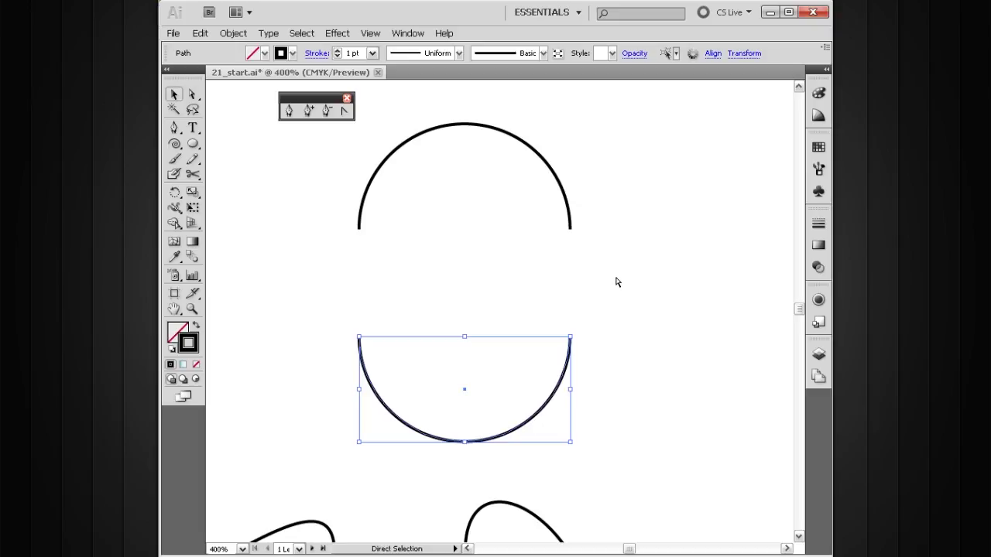
Step: Undo the moves and the scissor cuts to restore the whole circle, and deselect it
{"action": "key", "text": "ctrl+z"}
{"action": "key", "text": "ctrl+z"}
{"action": "key", "text": "ctrl+z"}
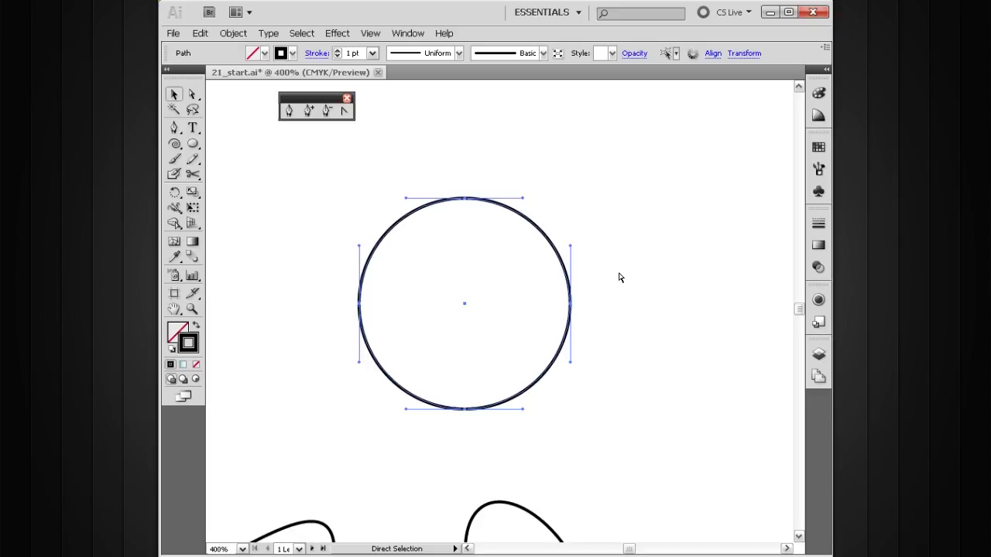
{"action": "key", "text": "v"}
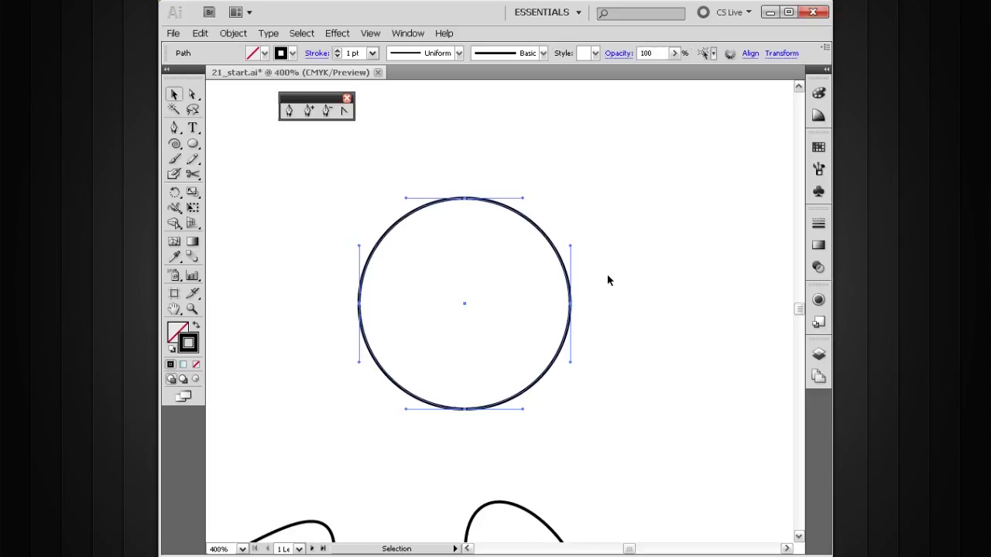
{"action": "left_click", "coordinate": [588, 272]}
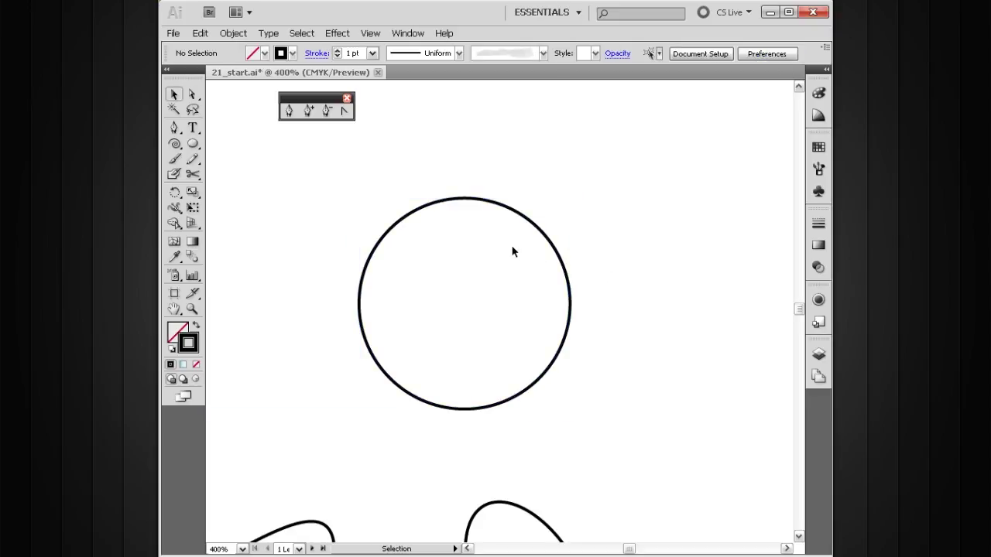
Step: Select only the circle's right anchor point, remove it while keeping the path closed, and undo the removal
{"action": "left_click_drag", "start_coordinate": [500, 268], "coordinate": [497, 263]}
{"action": "key", "text": "a"}
{"action": "left_click_drag", "start_coordinate": [590, 279], "coordinate": [557, 332]}
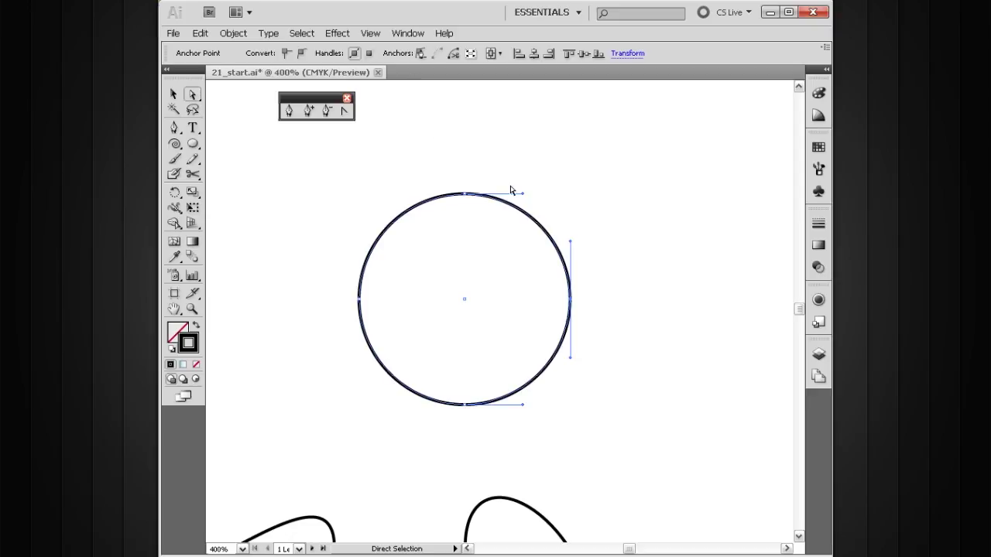
{"action": "left_click", "coordinate": [421, 53]}
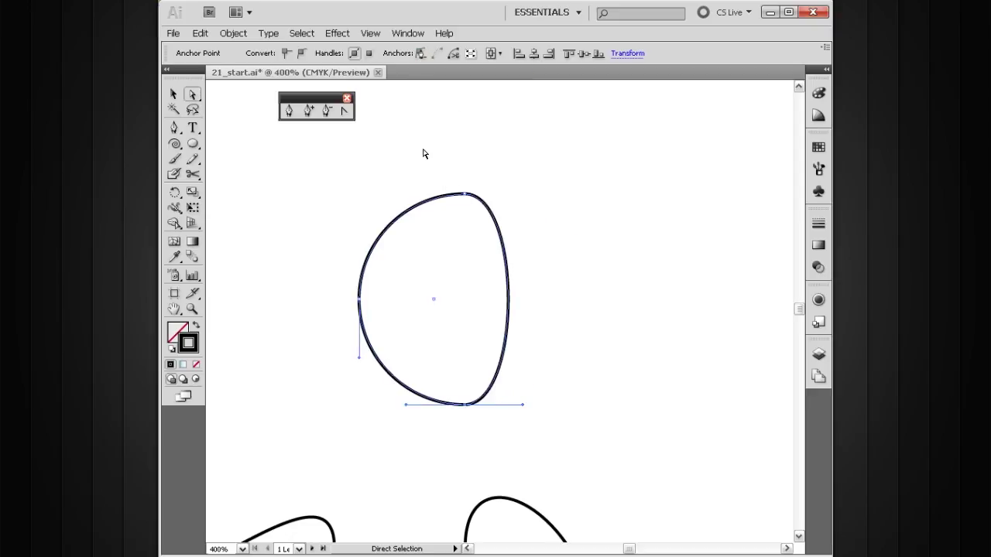
{"action": "key", "text": "ctrl+z"}
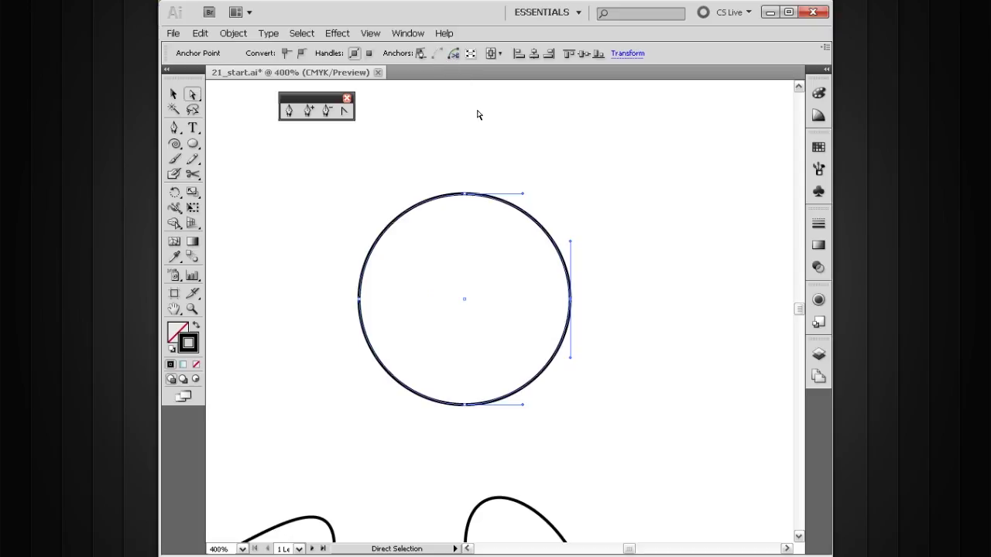
Step: Cut the path at the circle's right and left anchor points, and deselect the shape
{"action": "left_click", "coordinate": [452, 56]}
{"action": "left_click_drag", "start_coordinate": [342, 273], "coordinate": [352, 295]}
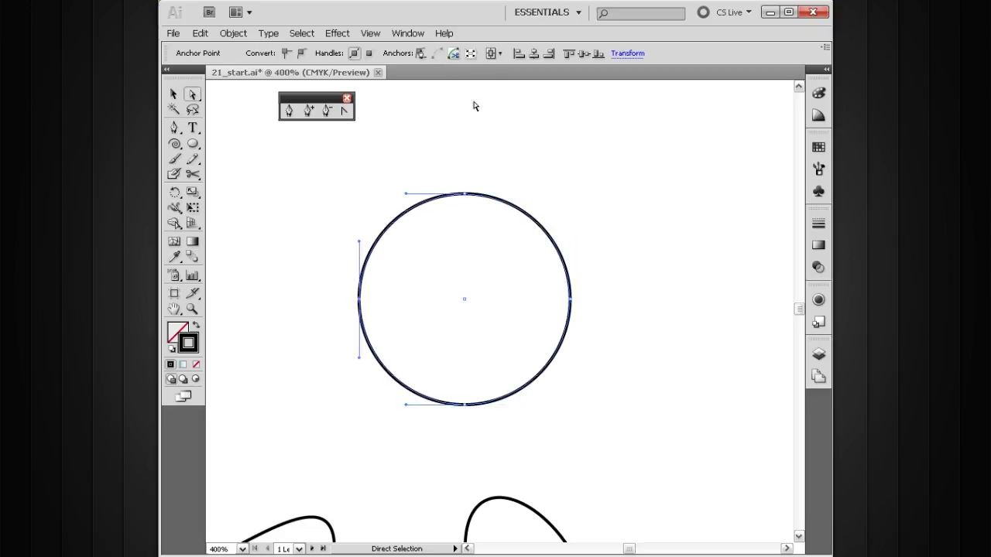
{"action": "left_click", "coordinate": [553, 173]}
Step: Move the upper half circle straight up to open a gap above the lower half circle
{"action": "key", "text": "v"}
{"action": "left_click_drag", "start_coordinate": [524, 207], "coordinate": [522, 148]}
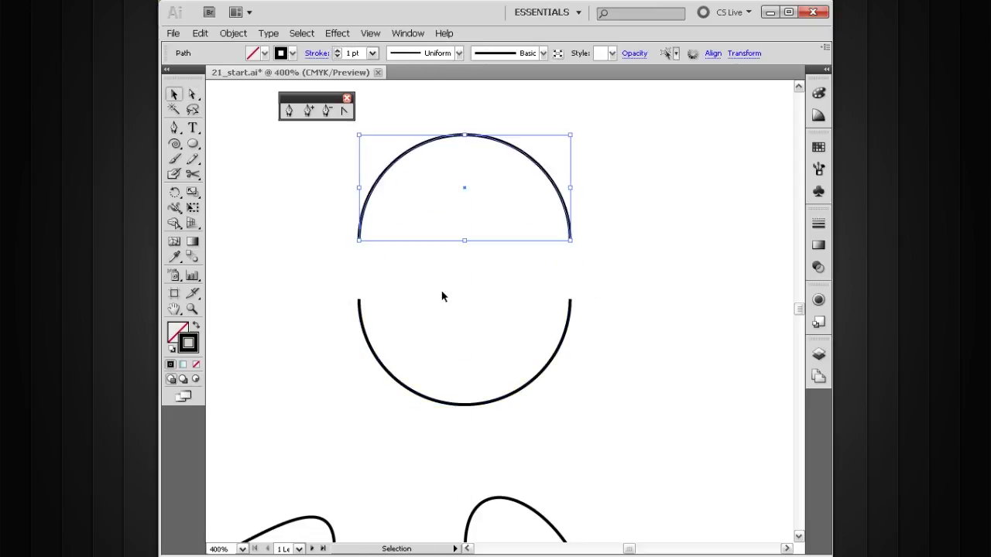
{"action": "key", "text": "space"}
{"action": "left_click_drag", "start_coordinate": [433, 281], "coordinate": [520, 266]}
{"action": "left_click", "coordinate": [487, 289], "text": "ctrl+alt"}
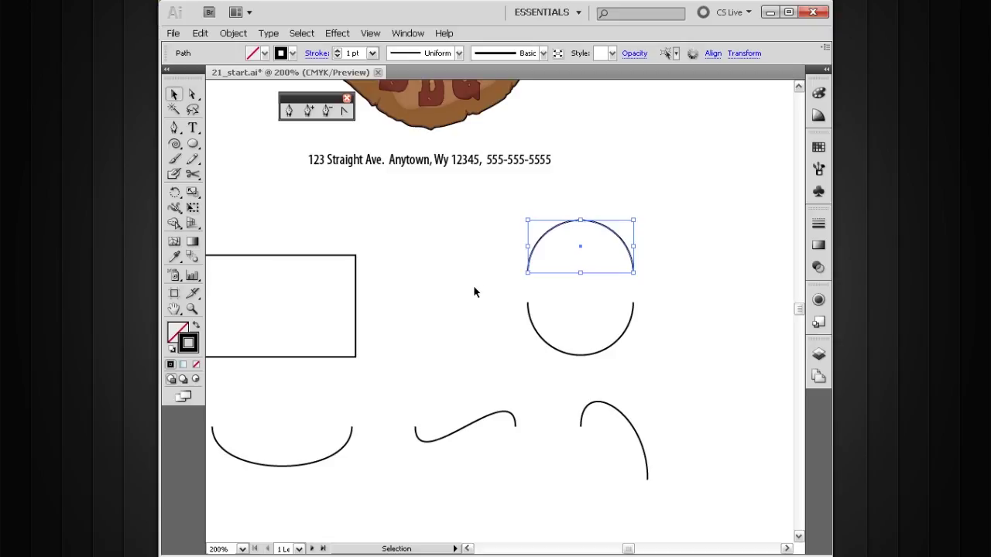
{"action": "left_click_drag", "start_coordinate": [599, 225], "coordinate": [600, 205]}
{"action": "left_click_drag", "start_coordinate": [667, 172], "coordinate": [495, 374]}
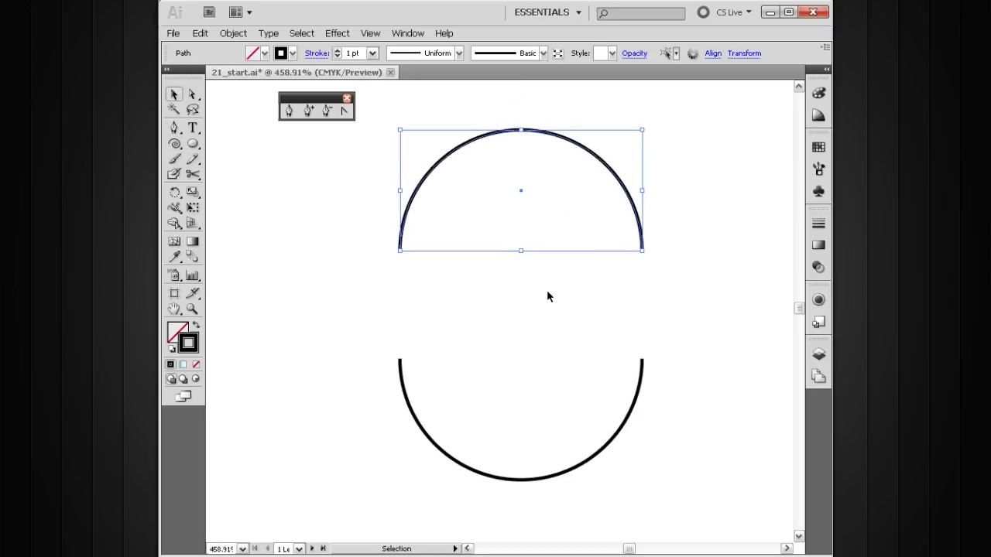
Step: Select the facing right endpoints of both half circles with the Direct Selection tool, and clear the selection
{"action": "key", "text": "a"}
{"action": "left_click", "coordinate": [647, 288]}
{"action": "left_click_drag", "start_coordinate": [665, 237], "coordinate": [622, 379]}
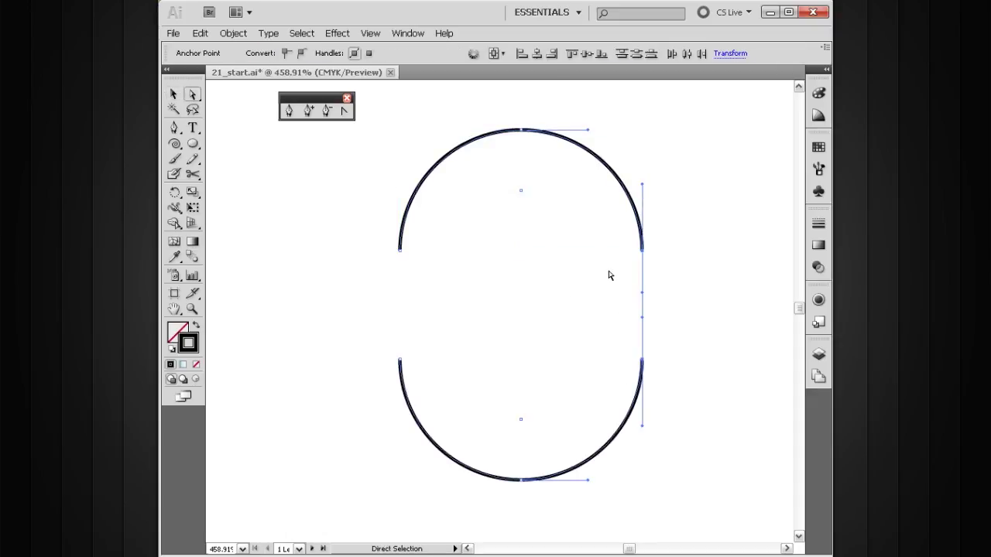
{"action": "left_click", "coordinate": [659, 302]}
Step: Connect the two half circles with straight Pen segments between their right and left endpoints, and deselect the closed shape
{"action": "key", "text": "p"}
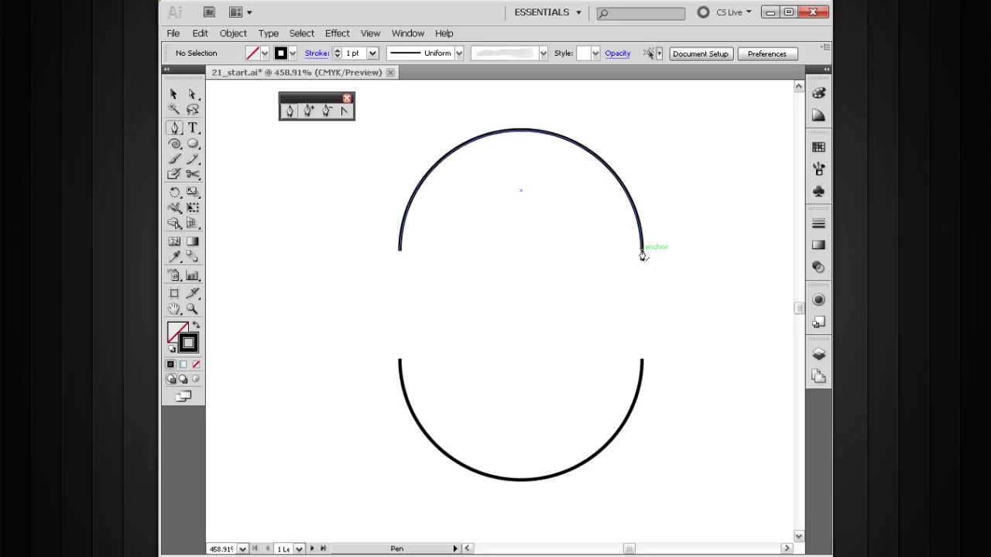
{"action": "left_click", "coordinate": [643, 256]}
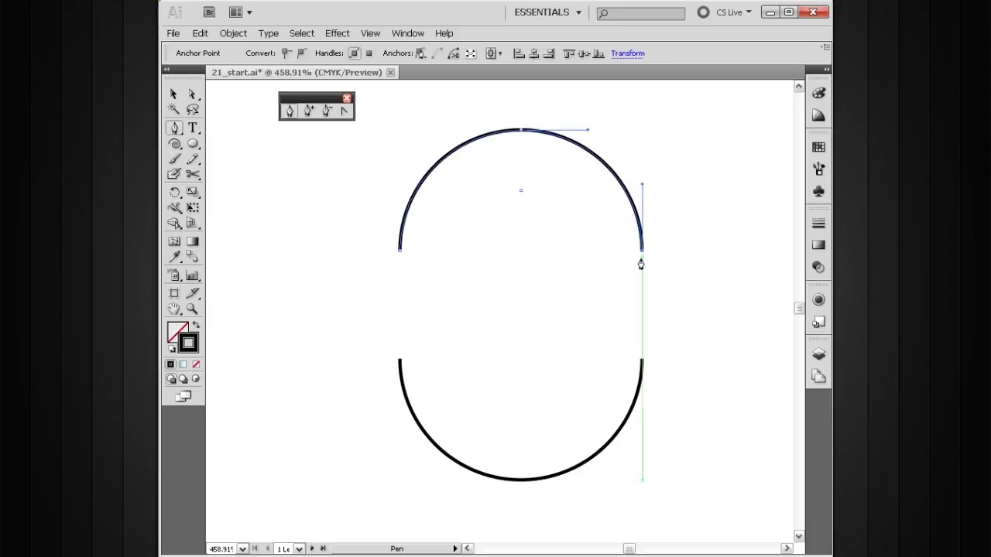
{"action": "left_click", "coordinate": [642, 361]}
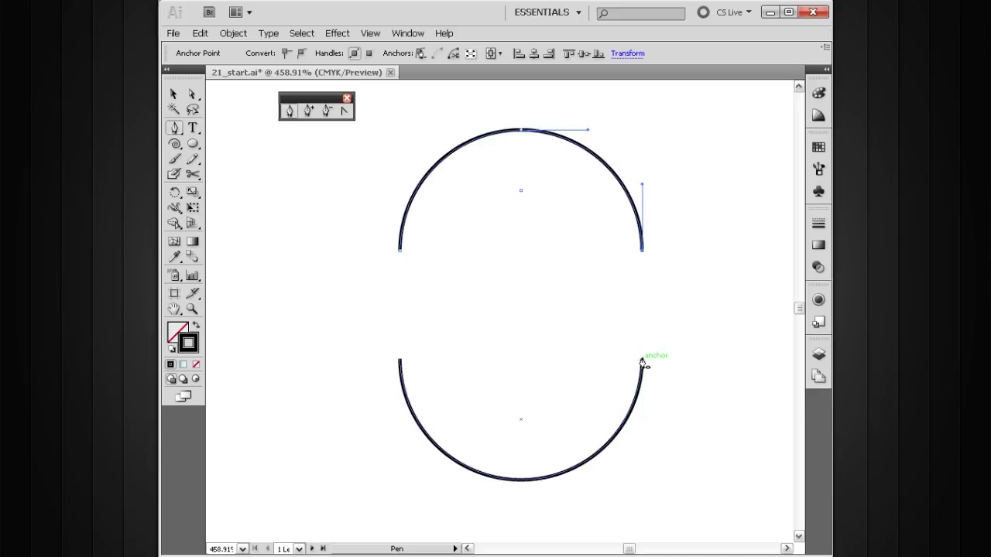
{"action": "left_click", "coordinate": [642, 362]}
{"action": "left_click", "coordinate": [642, 249]}
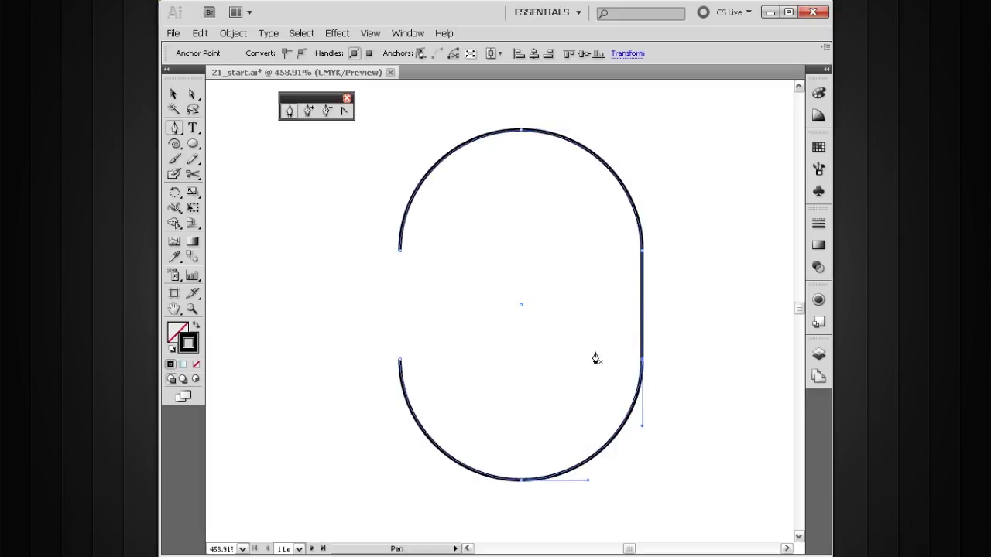
{"action": "left_click", "coordinate": [400, 251]}
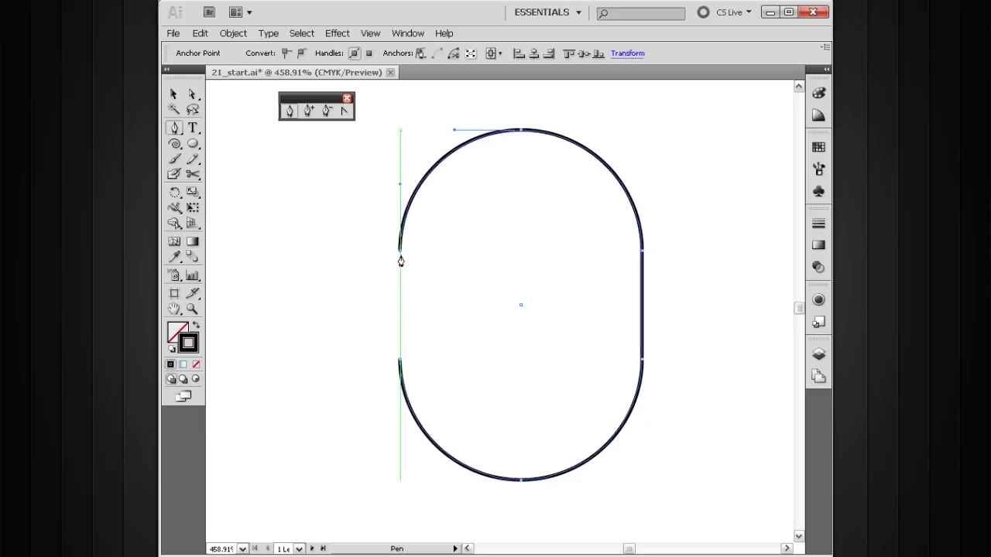
{"action": "left_click", "coordinate": [400, 363]}
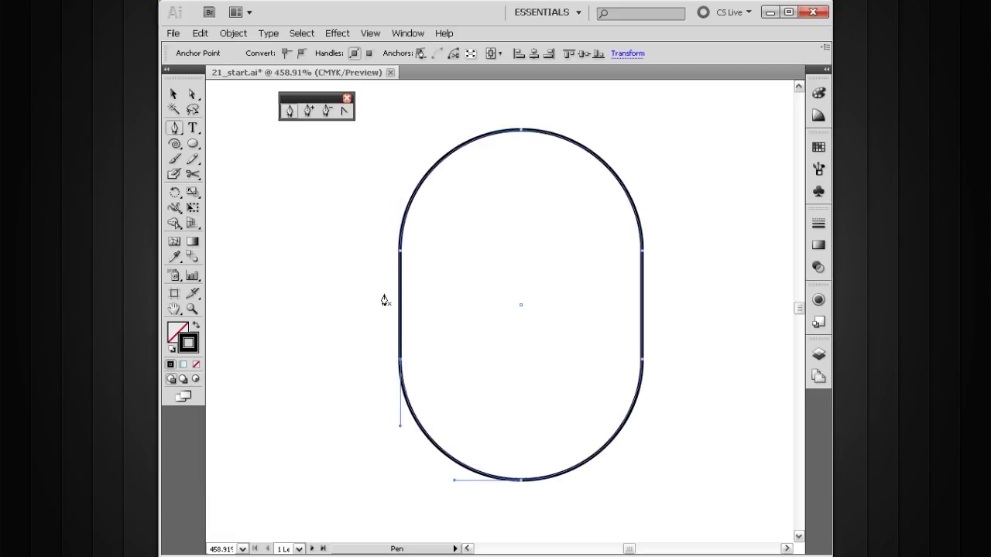
{"action": "key", "text": "v"}
{"action": "left_click", "coordinate": [677, 195]}
{"action": "key", "text": "space"}
{"action": "left_click_drag", "start_coordinate": [575, 271], "coordinate": [549, 273]}
{"action": "left_click", "coordinate": [528, 299]}
{"action": "left_click_drag", "start_coordinate": [451, 331], "coordinate": [473, 327]}
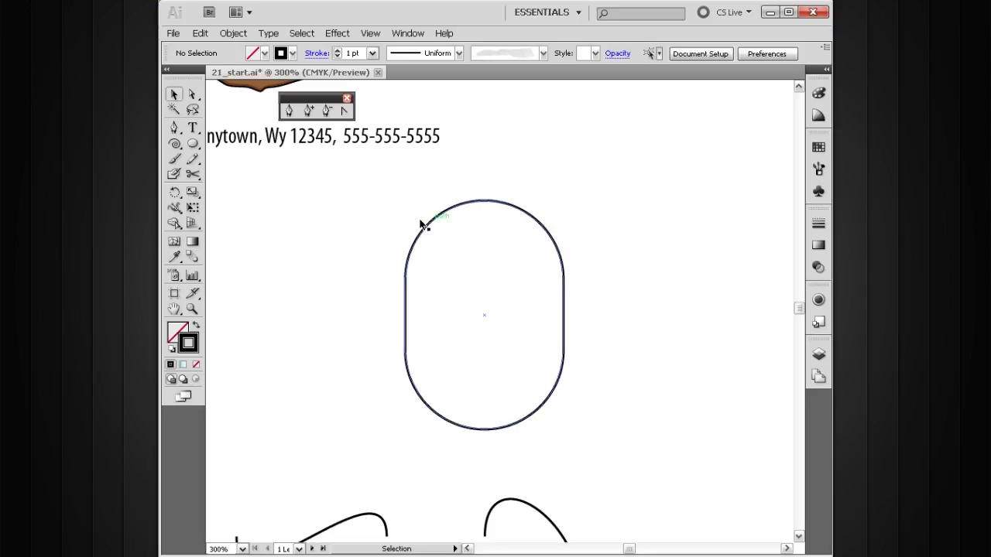
{"action": "left_click_drag", "start_coordinate": [495, 312], "coordinate": [522, 314]}
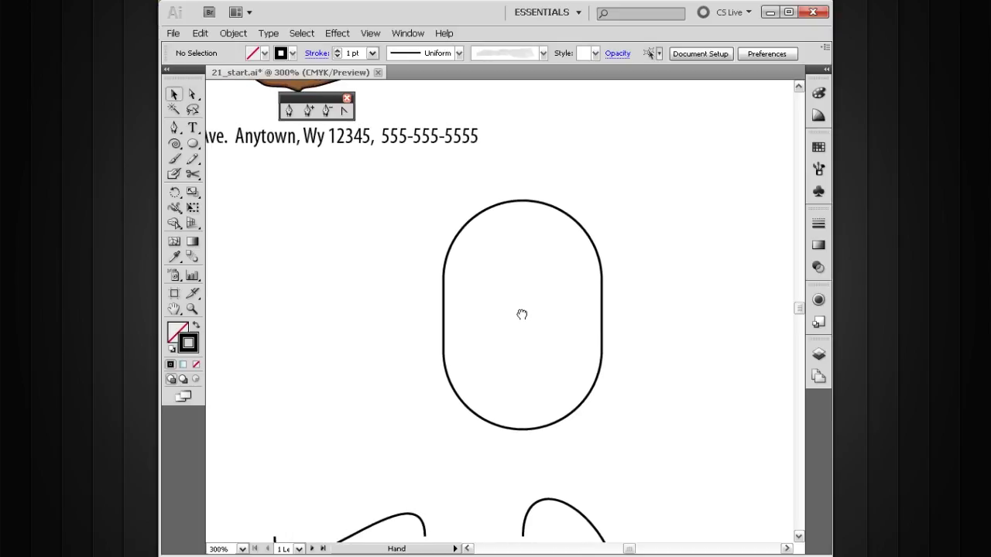